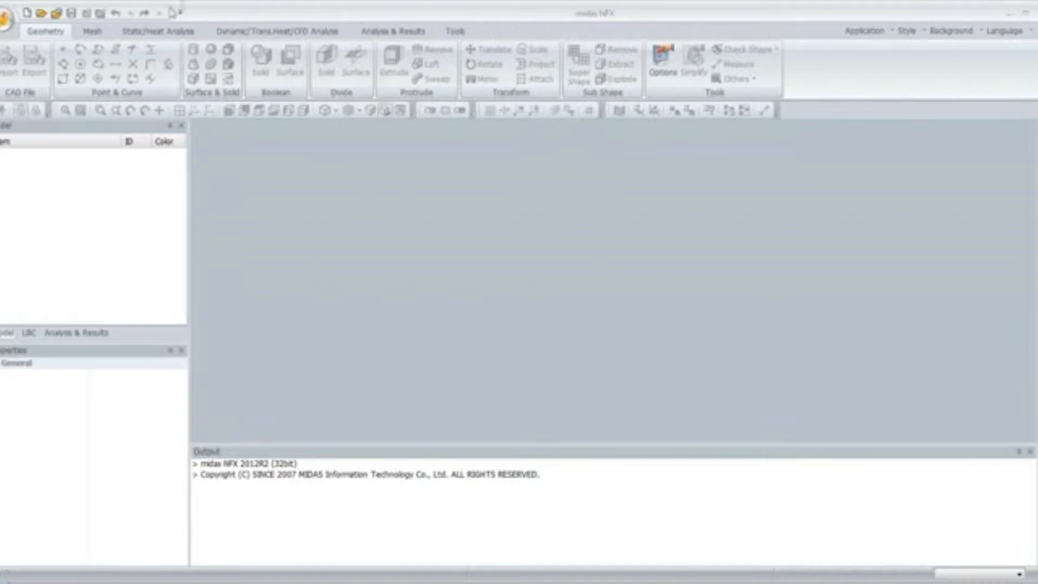
Open the impact model file
{"action": "left_click", "coordinate": [8, 19]}
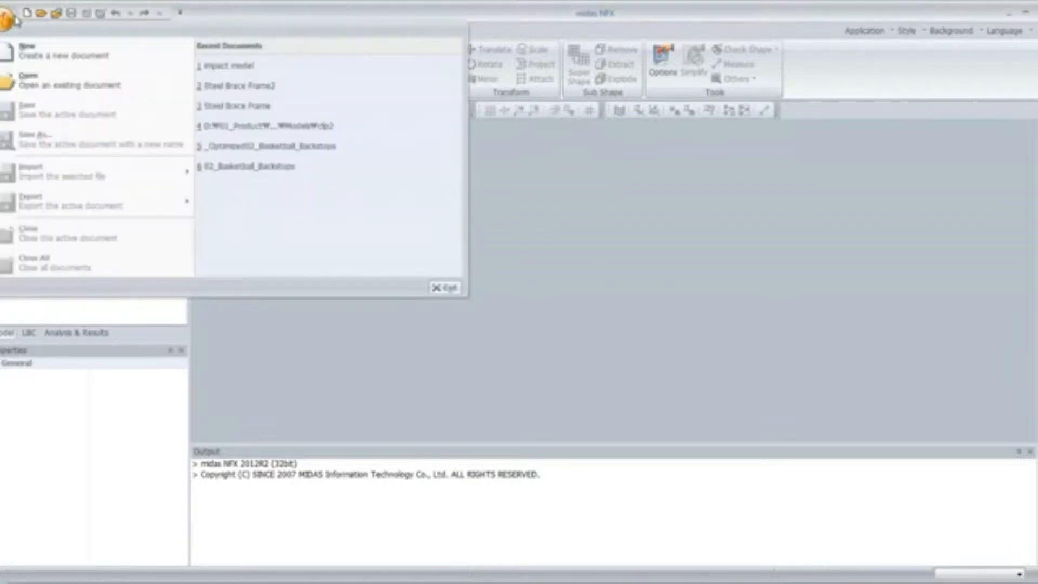
{"action": "left_click", "coordinate": [24, 82]}
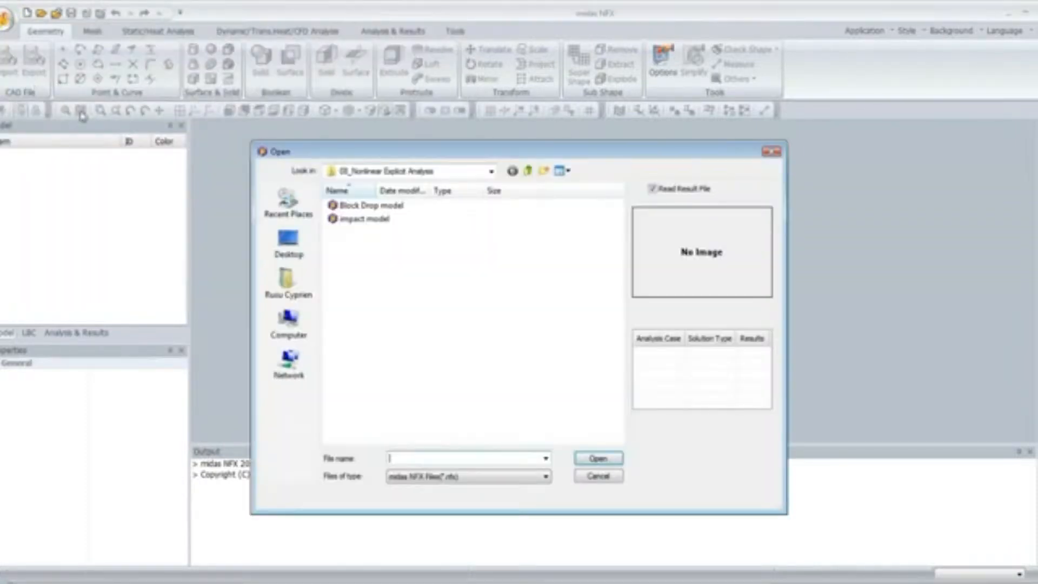
{"action": "left_click", "coordinate": [389, 221]}
{"action": "left_click", "coordinate": [595, 459]}
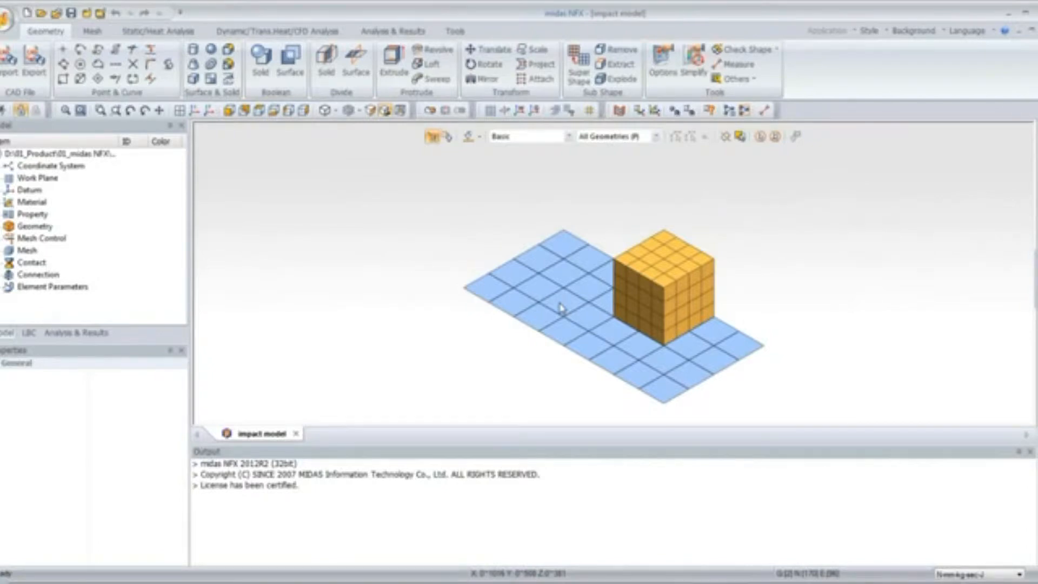
Apply a pinned constraint to the nodes along the plate's left edge
{"action": "middle_click_drag", "start_coordinate": [598, 302], "coordinate": [572, 299]}
{"action": "scroll", "coordinate": [577, 300], "scroll_direction": "up", "scroll_amount": 1}
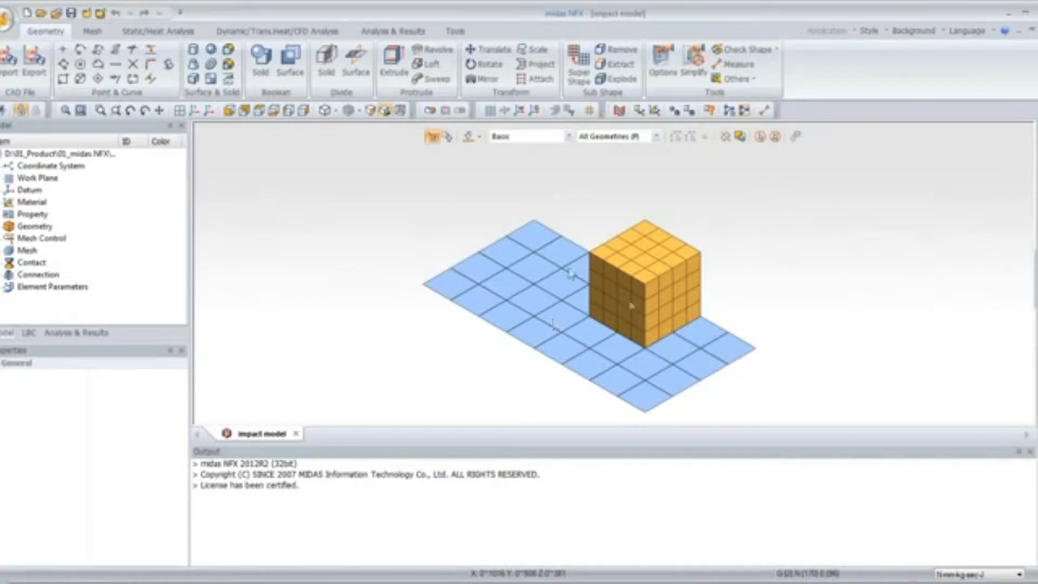
{"action": "middle_click_drag", "start_coordinate": [571, 274], "coordinate": [697, 302]}
{"action": "middle_click_drag", "start_coordinate": [521, 193], "coordinate": [518, 195]}
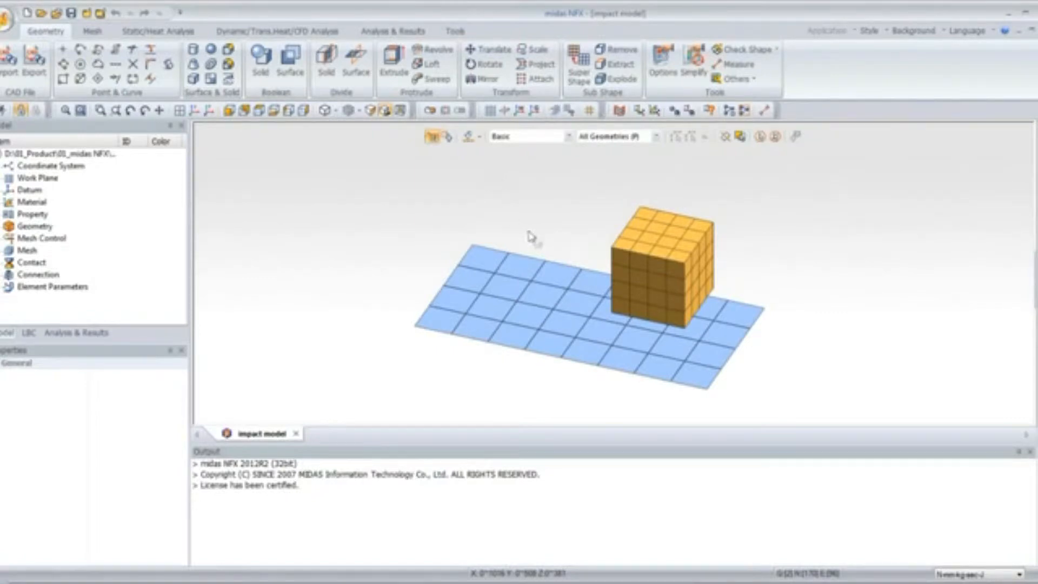
{"action": "middle_click_drag", "start_coordinate": [584, 314], "coordinate": [608, 310]}
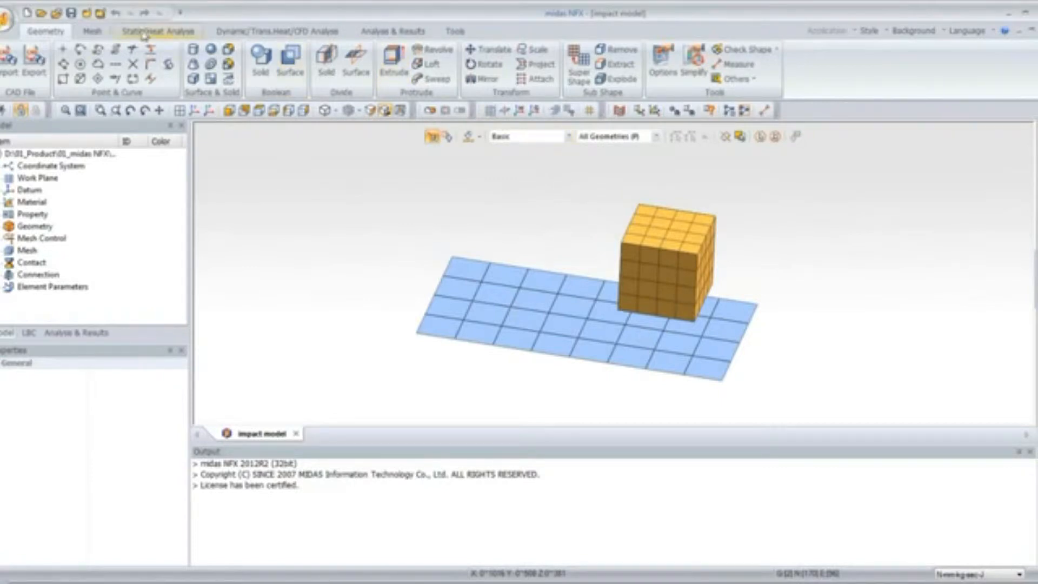
{"action": "left_click", "coordinate": [95, 32]}
{"action": "left_click", "coordinate": [139, 32]}
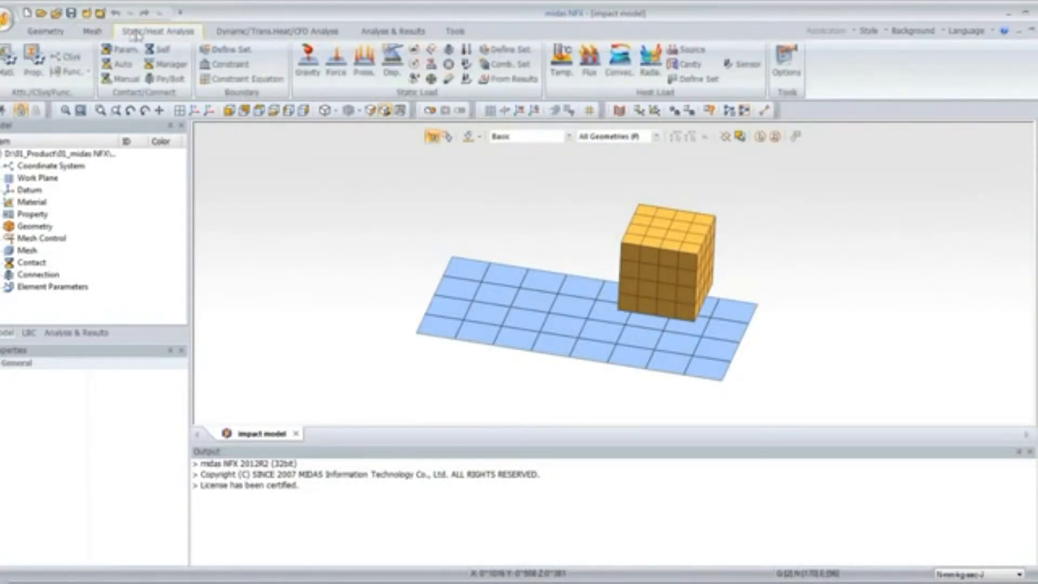
{"action": "left_click", "coordinate": [225, 63]}
{"action": "left_click_drag", "start_coordinate": [92, 132], "coordinate": [258, 177]}
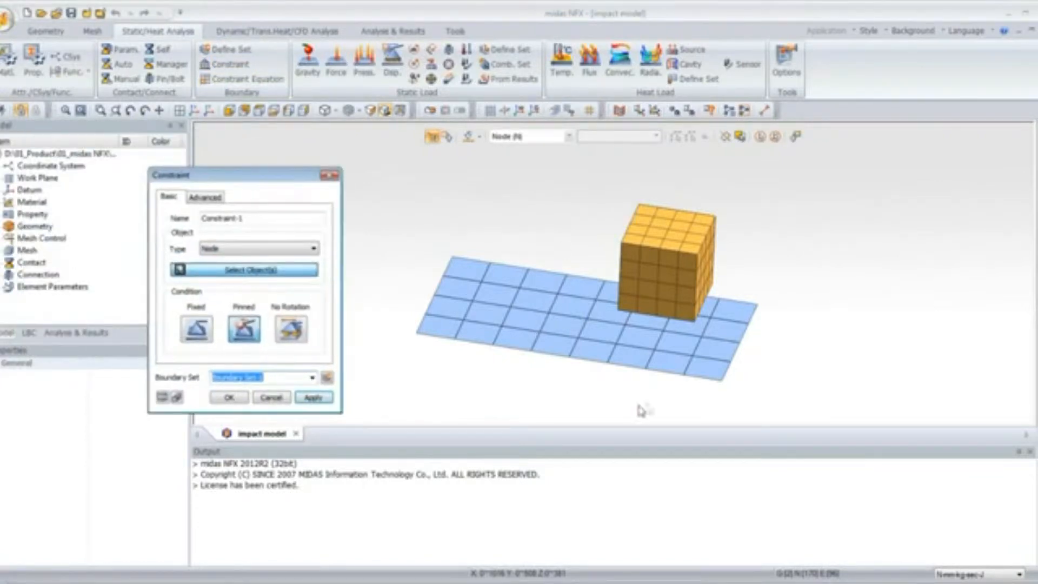
{"action": "middle_click_drag", "start_coordinate": [672, 331], "coordinate": [700, 345]}
{"action": "left_click_drag", "start_coordinate": [399, 260], "coordinate": [442, 388]}
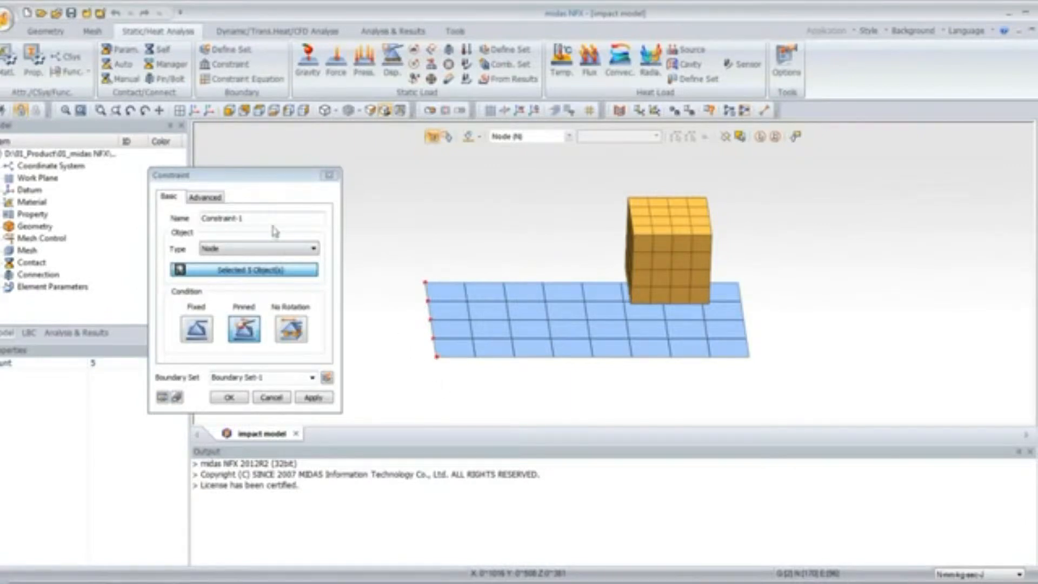
{"action": "left_click", "coordinate": [246, 331]}
{"action": "left_click", "coordinate": [233, 398]}
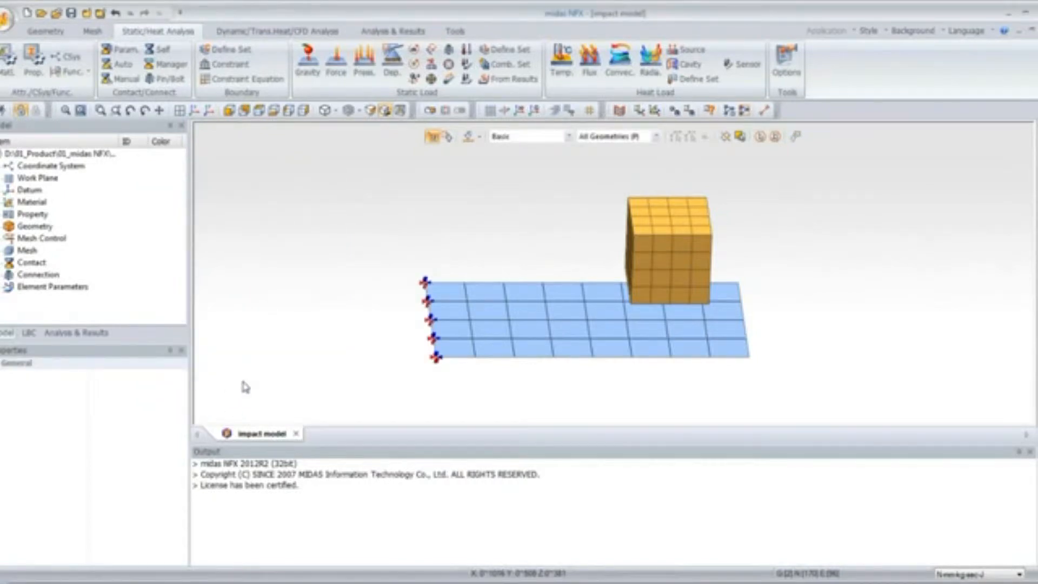
Start a manual surface-to-surface contact of type General, selecting the block's 3D element faces as master
{"action": "middle_click_drag", "start_coordinate": [520, 366], "coordinate": [564, 267]}
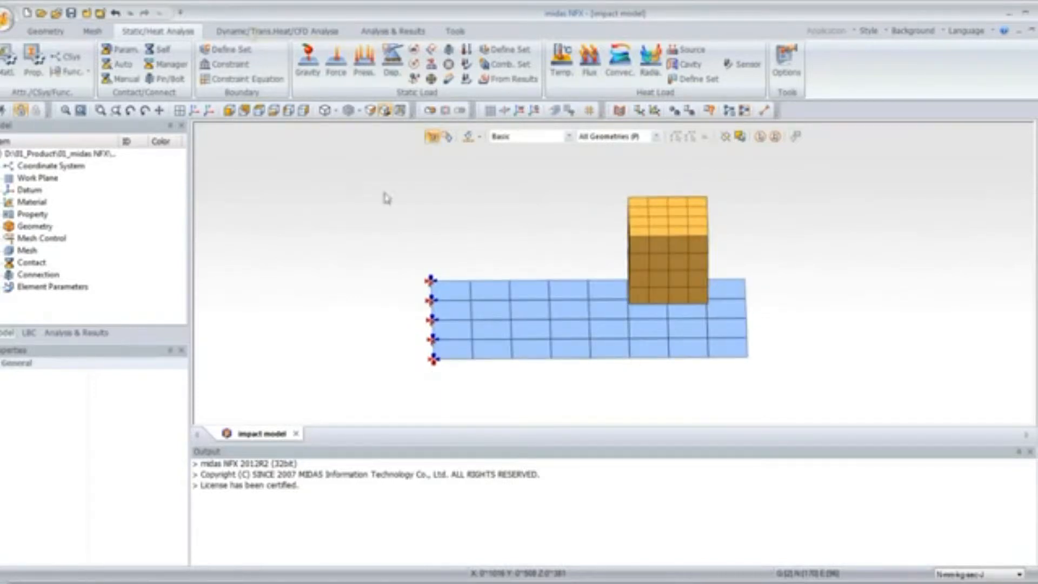
{"action": "left_click", "coordinate": [121, 79]}
{"action": "left_click_drag", "start_coordinate": [136, 123], "coordinate": [232, 162]}
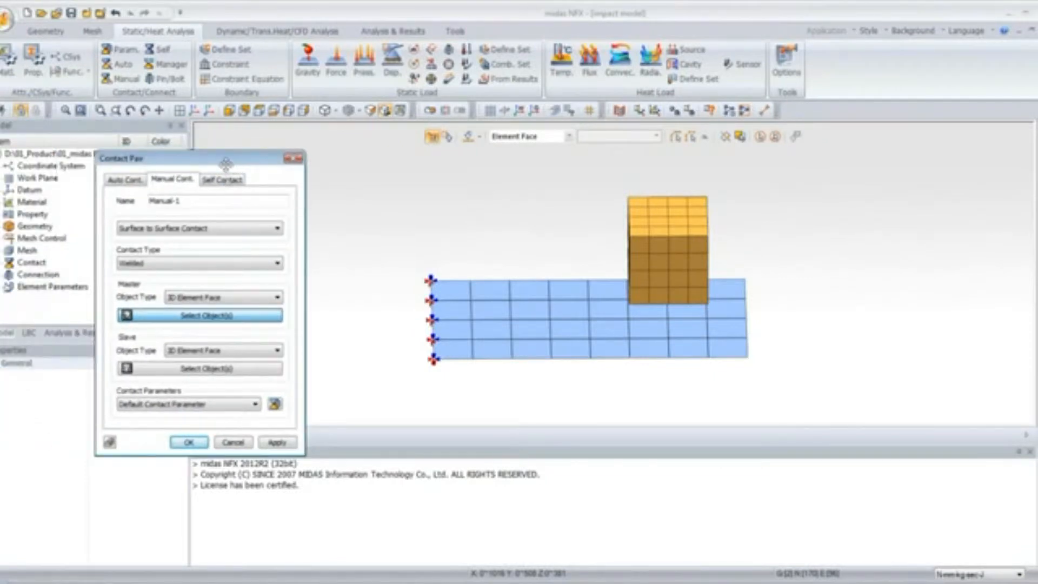
{"action": "left_click", "coordinate": [162, 264]}
{"action": "left_click", "coordinate": [163, 302]}
{"action": "middle_click_drag", "start_coordinate": [638, 325], "coordinate": [636, 277]}
{"action": "left_click_drag", "start_coordinate": [584, 176], "coordinate": [735, 299]}
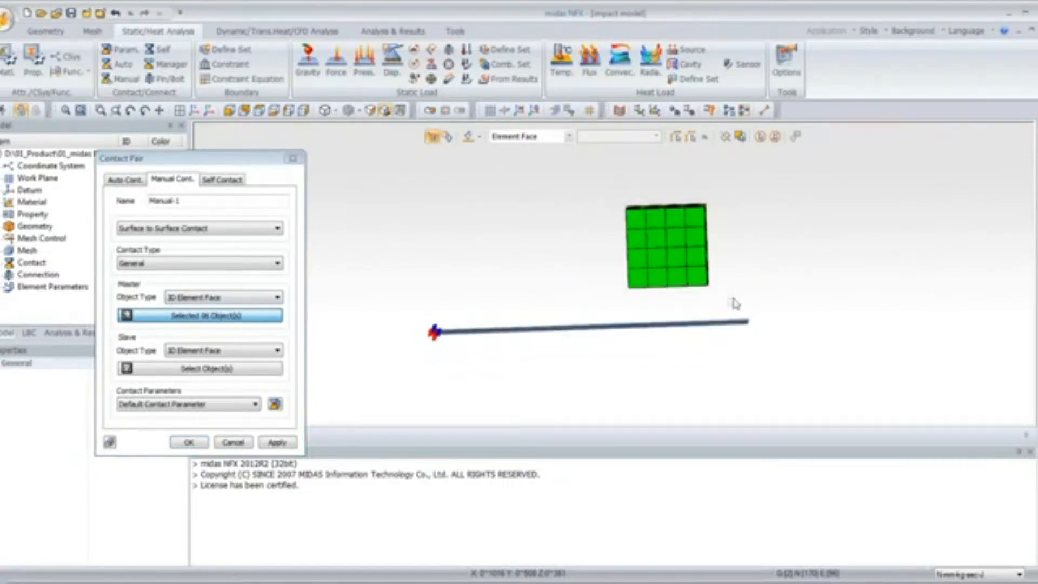
{"action": "middle_click_drag", "start_coordinate": [551, 160], "coordinate": [571, 177]}
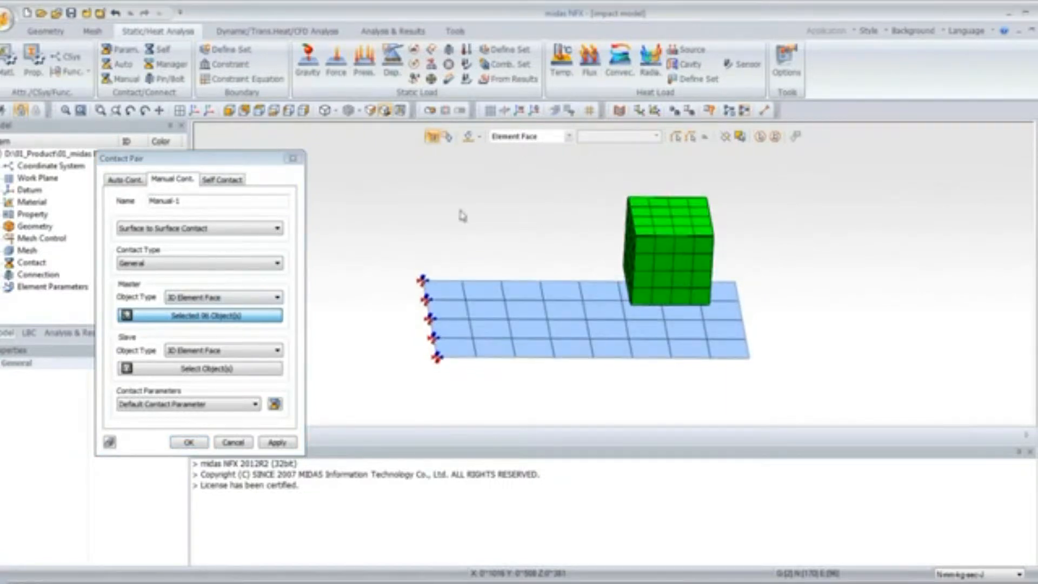
Set the slave object type to 2D Element, select the plate elements as slave, and create the contact pair
{"action": "left_click", "coordinate": [192, 351]}
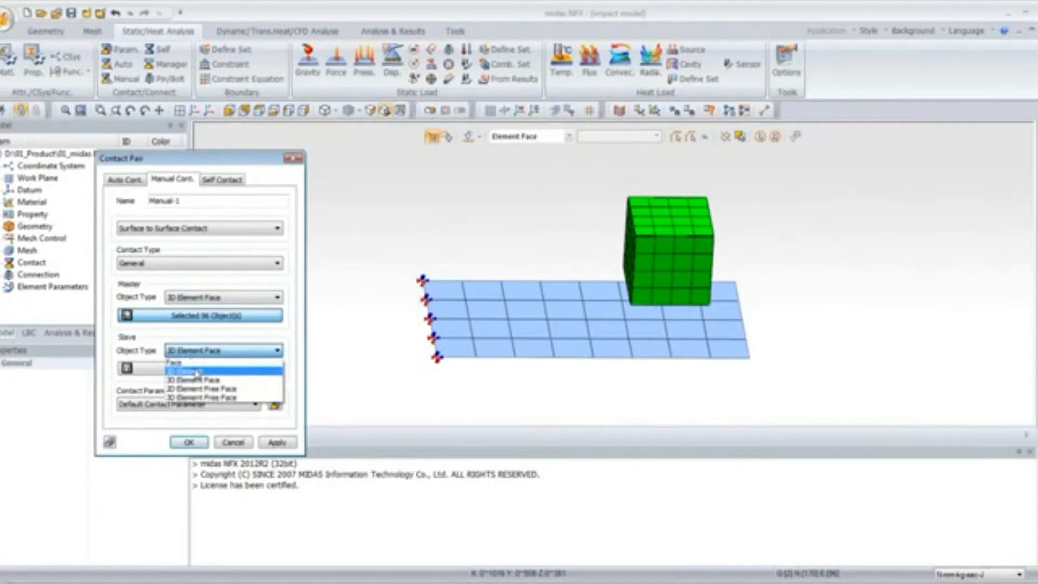
{"action": "left_click", "coordinate": [195, 373]}
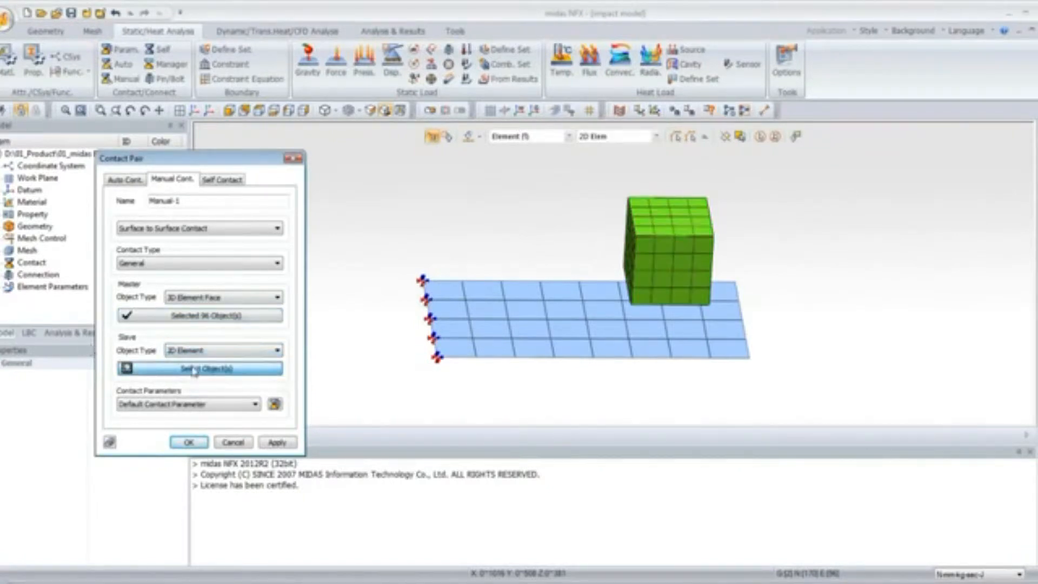
{"action": "middle_click_drag", "start_coordinate": [616, 381], "coordinate": [618, 368]}
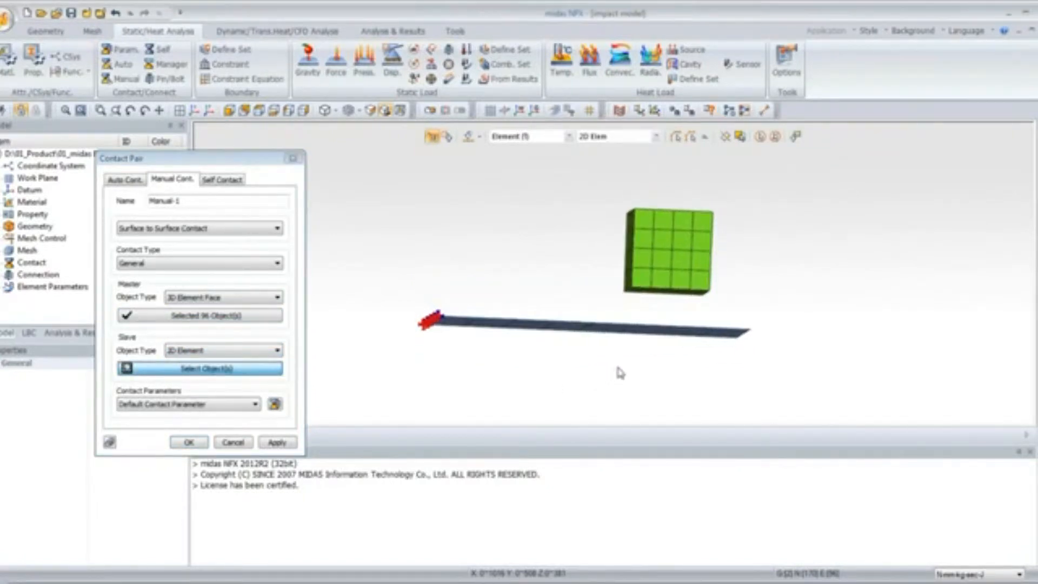
{"action": "left_click_drag", "start_coordinate": [390, 300], "coordinate": [779, 379]}
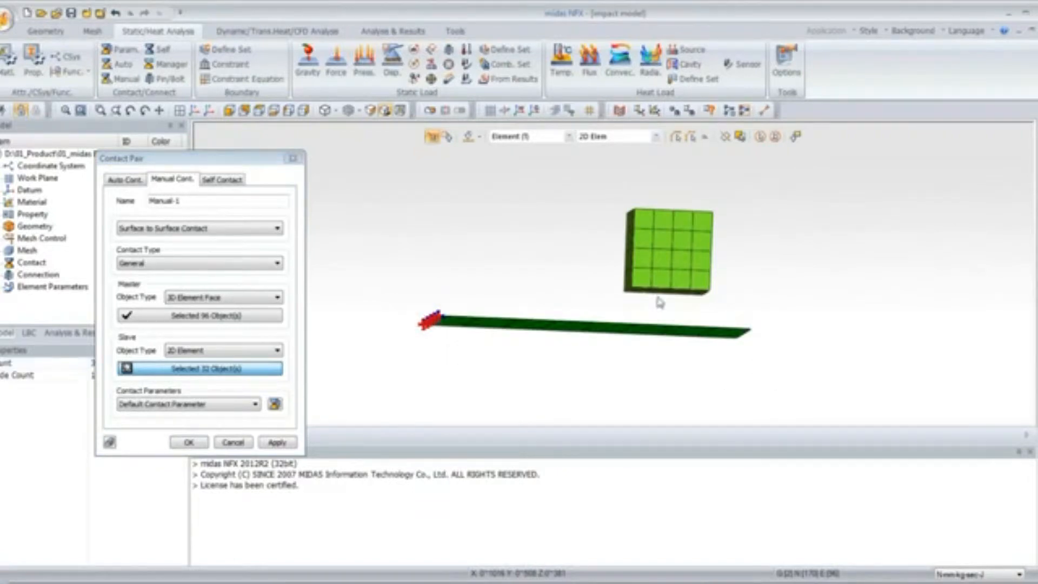
{"action": "middle_click_drag", "start_coordinate": [598, 184], "coordinate": [604, 202]}
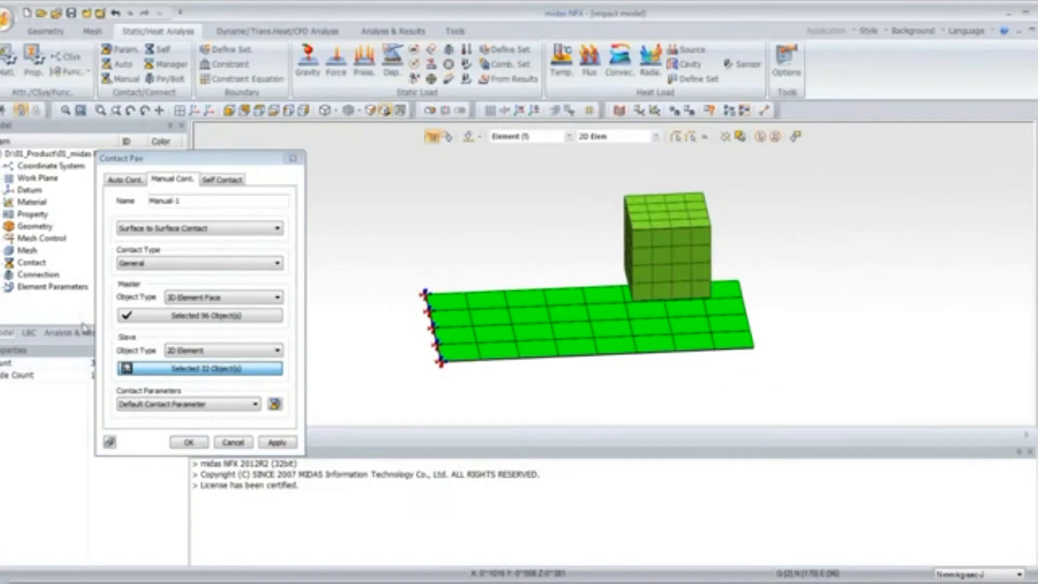
{"action": "left_click", "coordinate": [189, 442]}
Expand the contact entries in the model tree and inspect the Manual-1 contact pair
{"action": "left_click", "coordinate": [3, 264]}
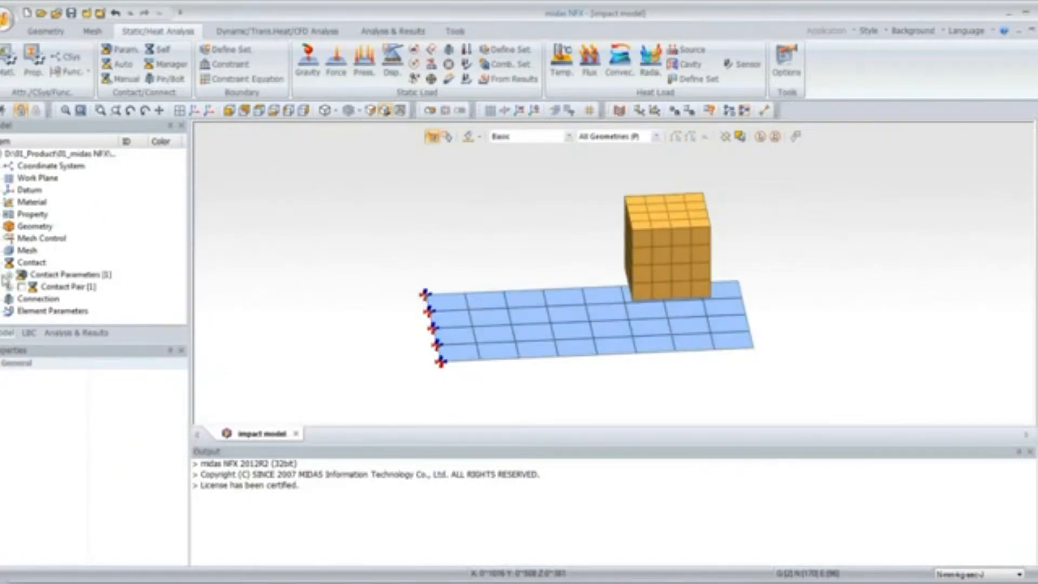
{"action": "left_click", "coordinate": [10, 286]}
{"action": "left_click", "coordinate": [65, 300]}
{"action": "mouse_move", "coordinate": [572, 372]}
{"action": "middle_mouse_down"}
{"action": "mouse_move", "coordinate": [583, 348]}
{"action": "mouse_move", "coordinate": [568, 400]}
{"action": "mouse_move", "coordinate": [580, 346]}
{"action": "mouse_move", "coordinate": [573, 367]}
{"action": "middle_mouse_up"}
{"action": "middle_click_drag", "start_coordinate": [563, 215], "coordinate": [550, 225]}
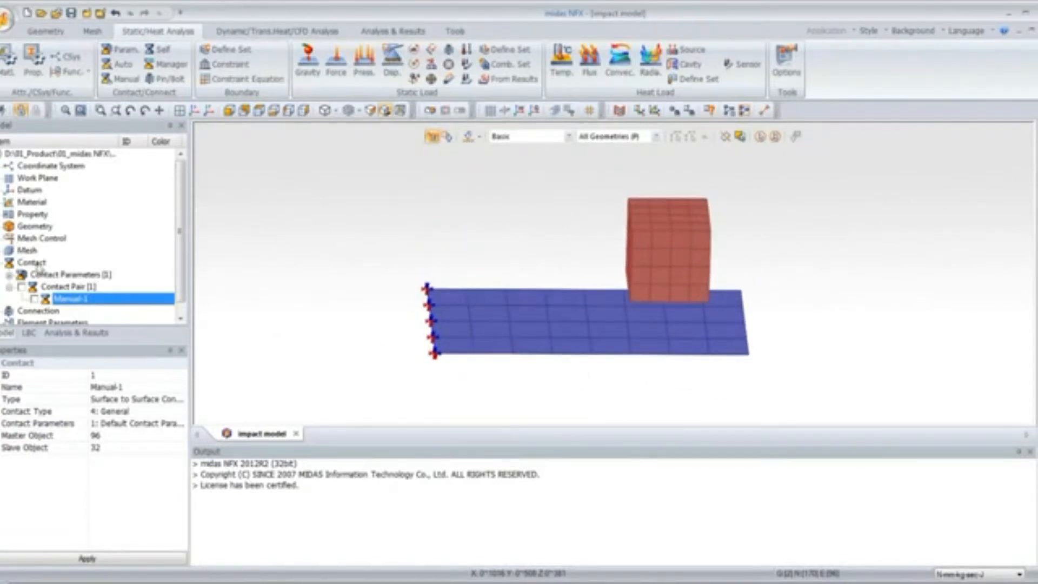
{"action": "double_click", "coordinate": [6, 264]}
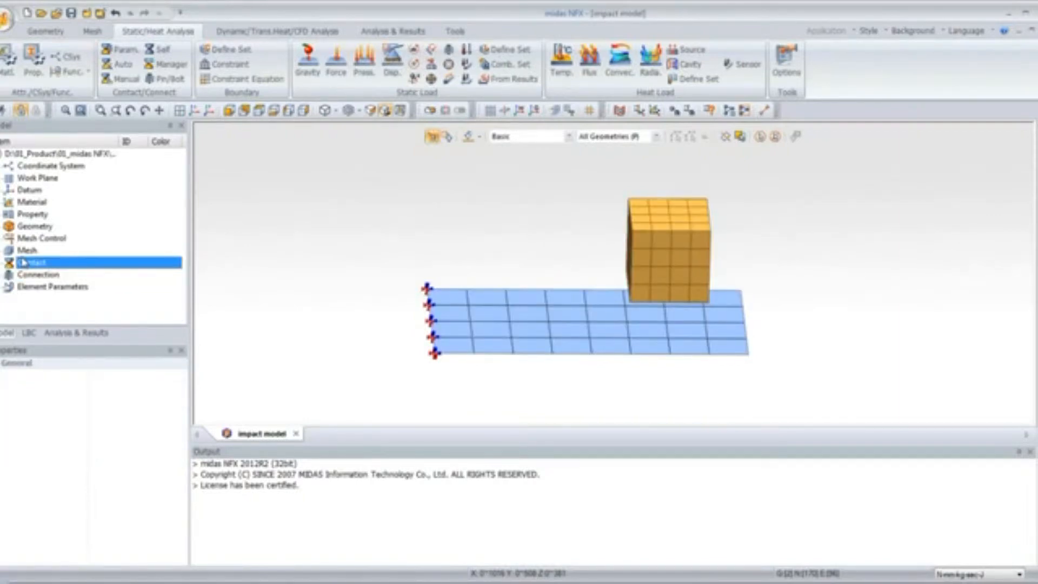
Assign an initial nodal velocity of Tz -2000 mm/sec to all nodes of the block
{"action": "left_click", "coordinate": [253, 32]}
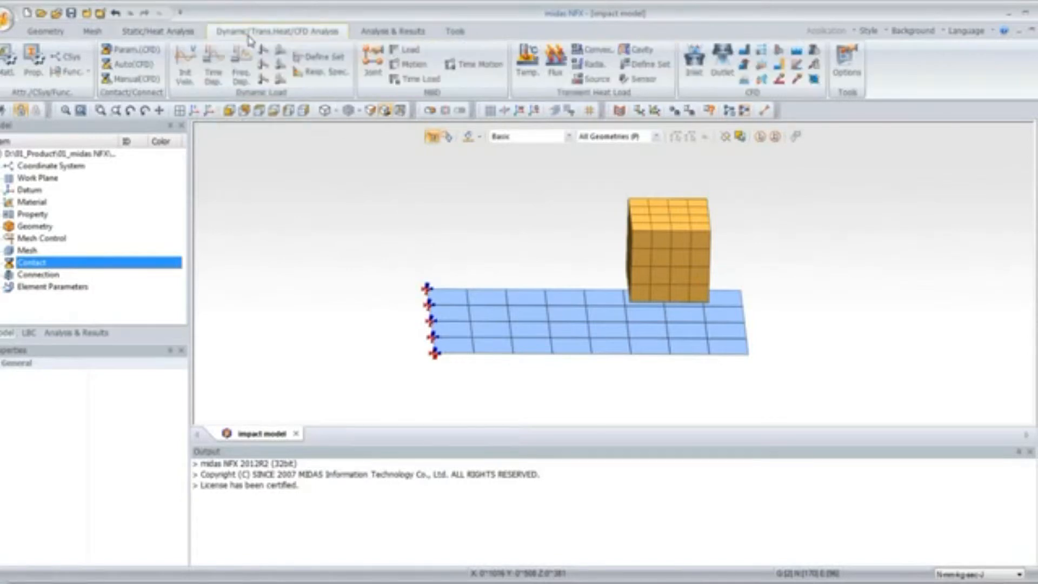
{"action": "left_click", "coordinate": [185, 73]}
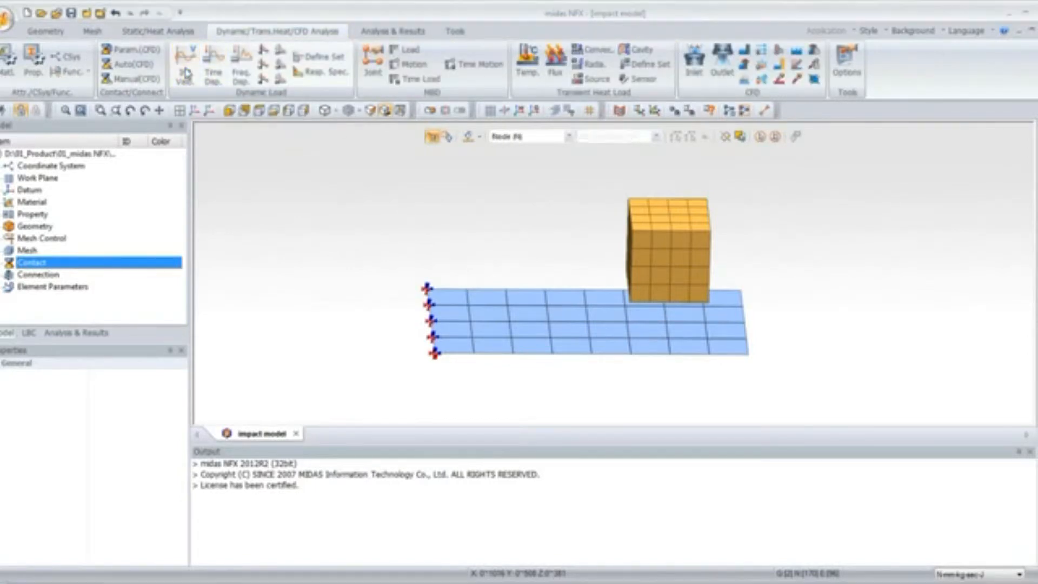
{"action": "left_click_drag", "start_coordinate": [120, 135], "coordinate": [291, 180]}
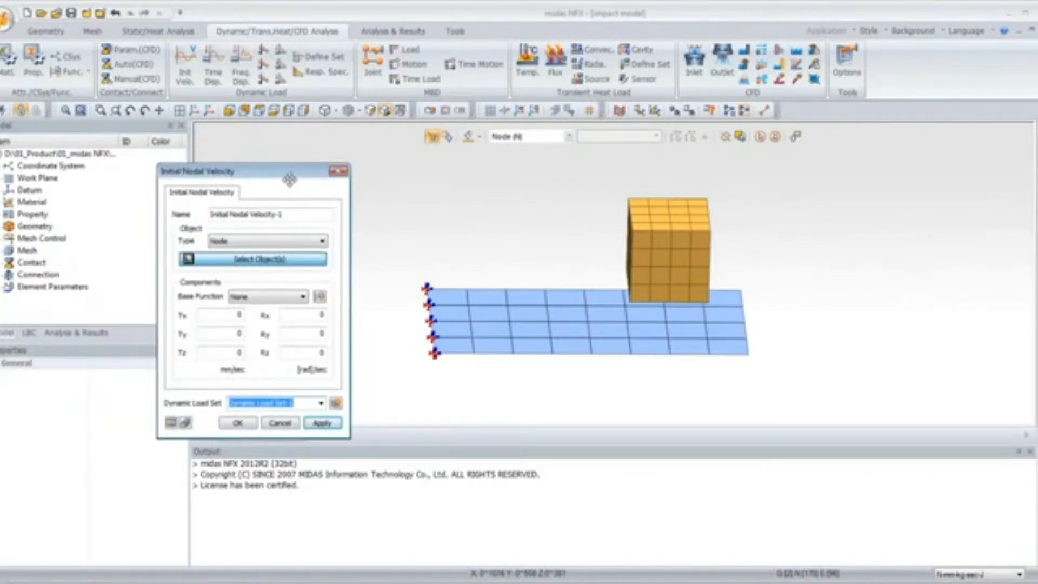
{"action": "middle_click_drag", "start_coordinate": [704, 175], "coordinate": [699, 168]}
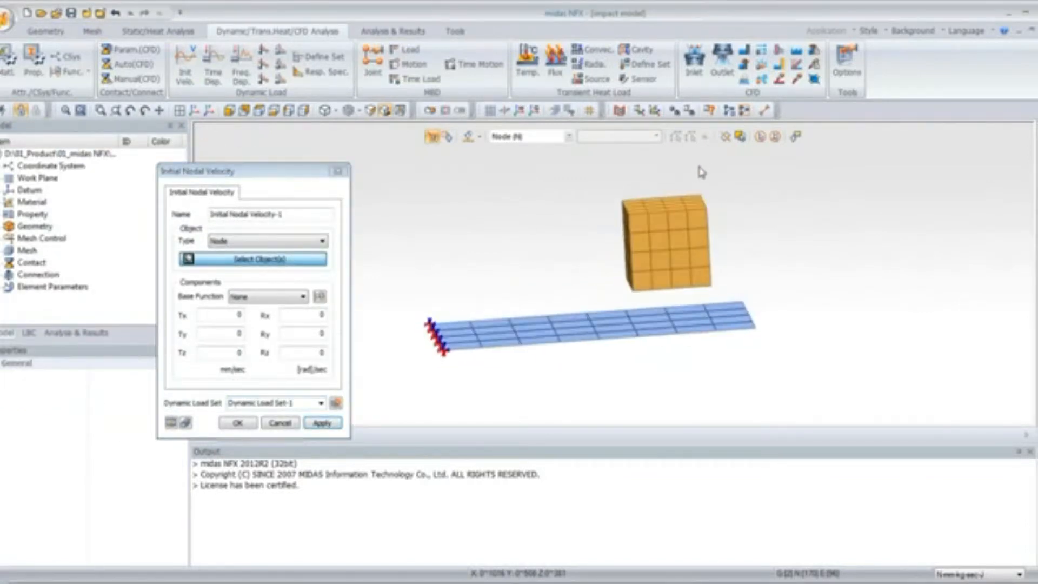
{"action": "left_click_drag", "start_coordinate": [585, 187], "coordinate": [726, 304]}
{"action": "middle_click_drag", "start_coordinate": [764, 214], "coordinate": [751, 232]}
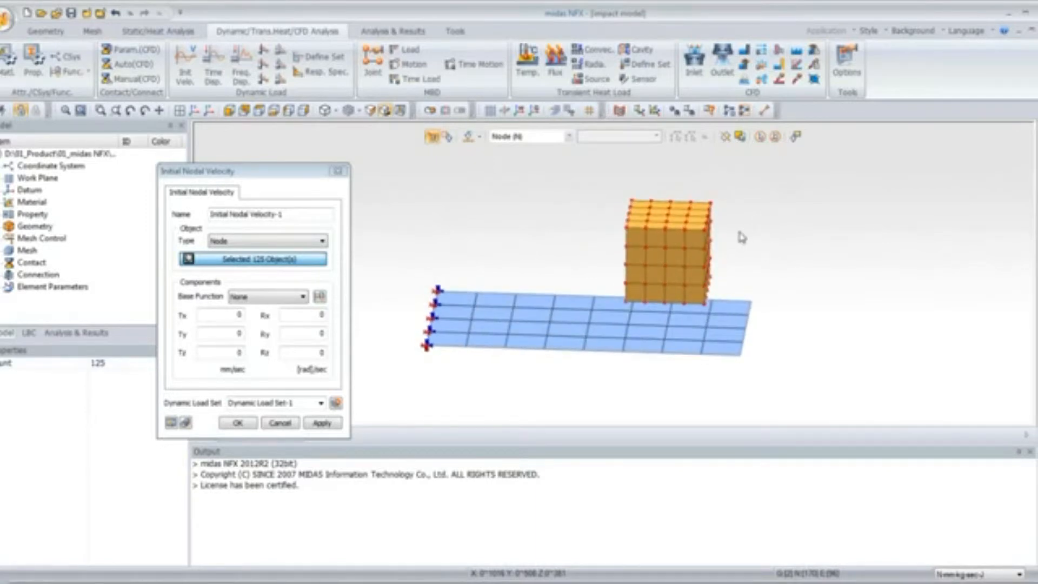
{"action": "left_click", "coordinate": [227, 356]}
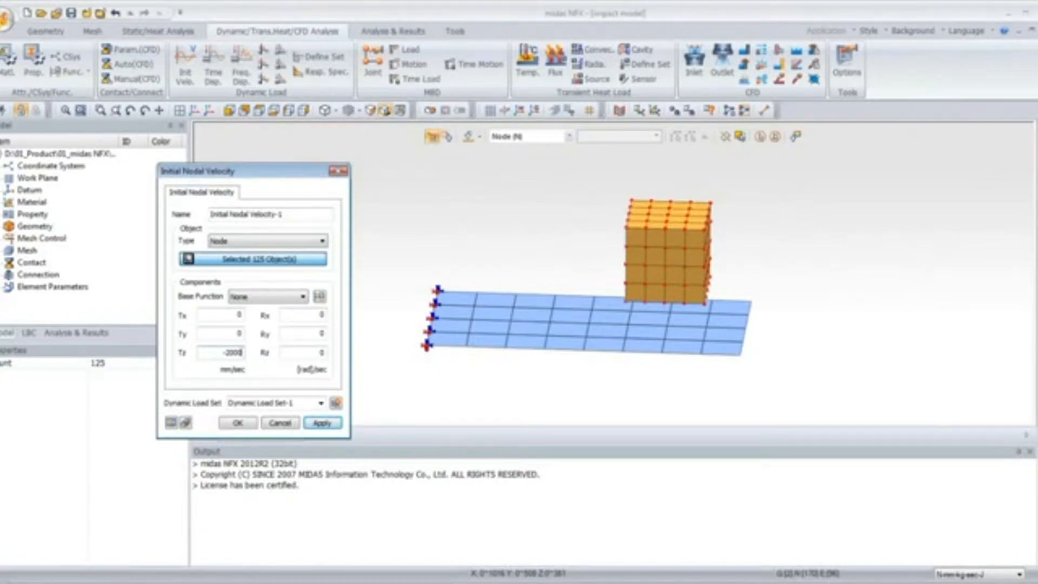
{"action": "type", "text": "-2000"}
{"action": "left_click", "coordinate": [237, 423]}
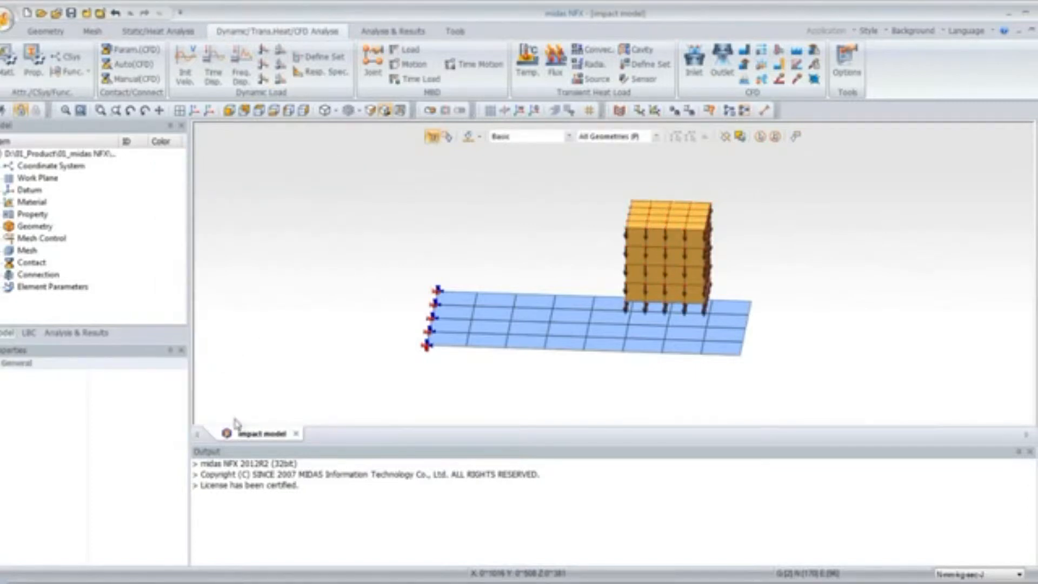
Start a new analysis case titled Impact with the Nonlinear Explicit Transient solution type
{"action": "left_click", "coordinate": [76, 332]}
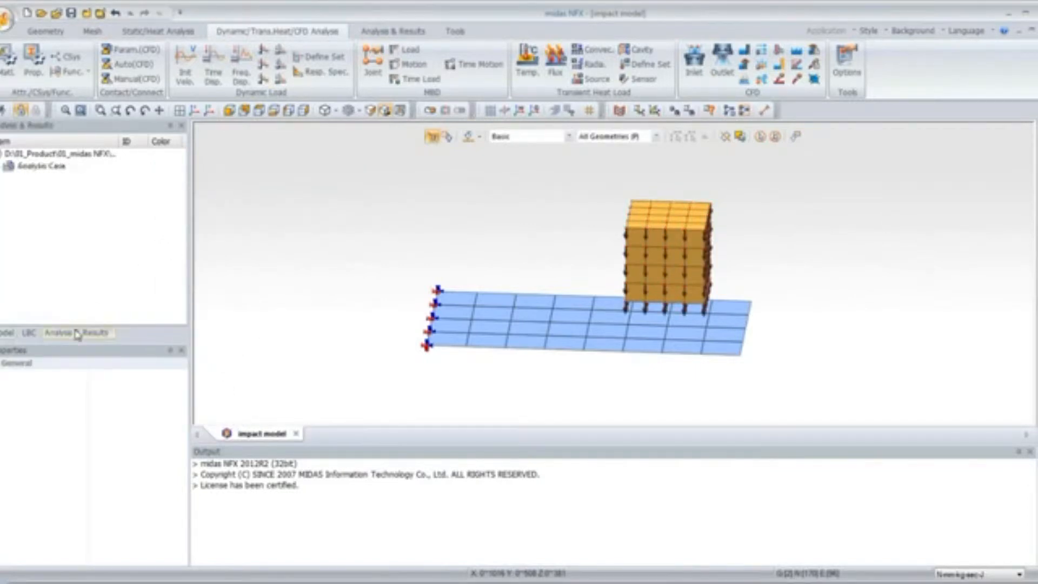
{"action": "left_click", "coordinate": [394, 30]}
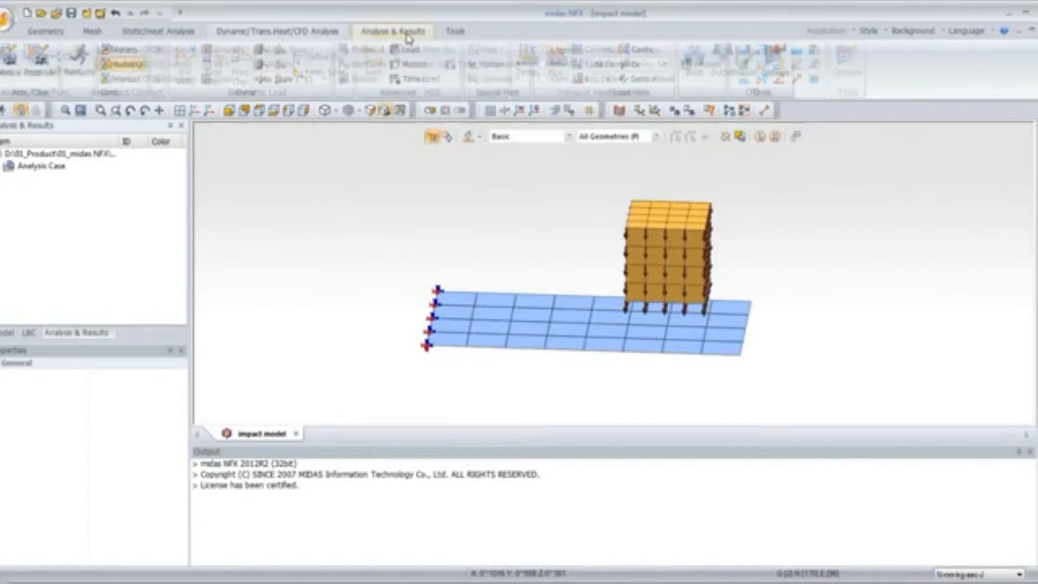
{"action": "left_click", "coordinate": [10, 75]}
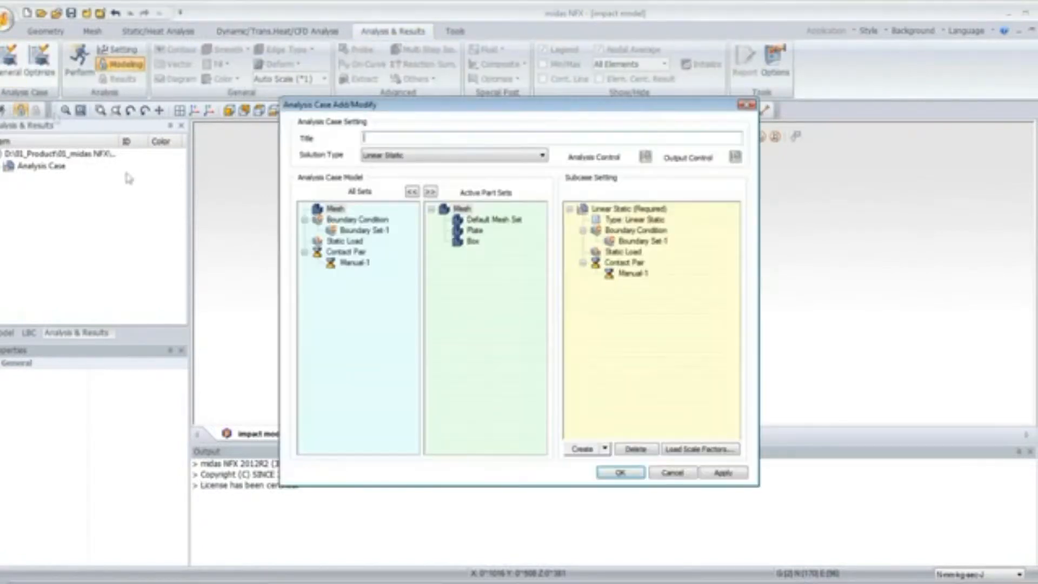
{"action": "left_click", "coordinate": [382, 156]}
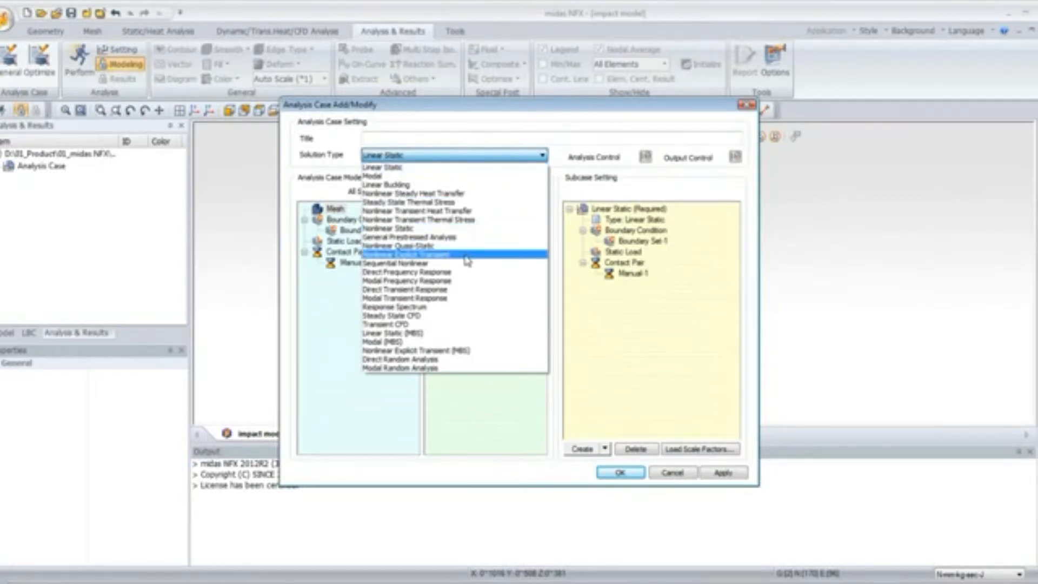
{"action": "left_click", "coordinate": [466, 261]}
{"action": "left_click", "coordinate": [404, 137]}
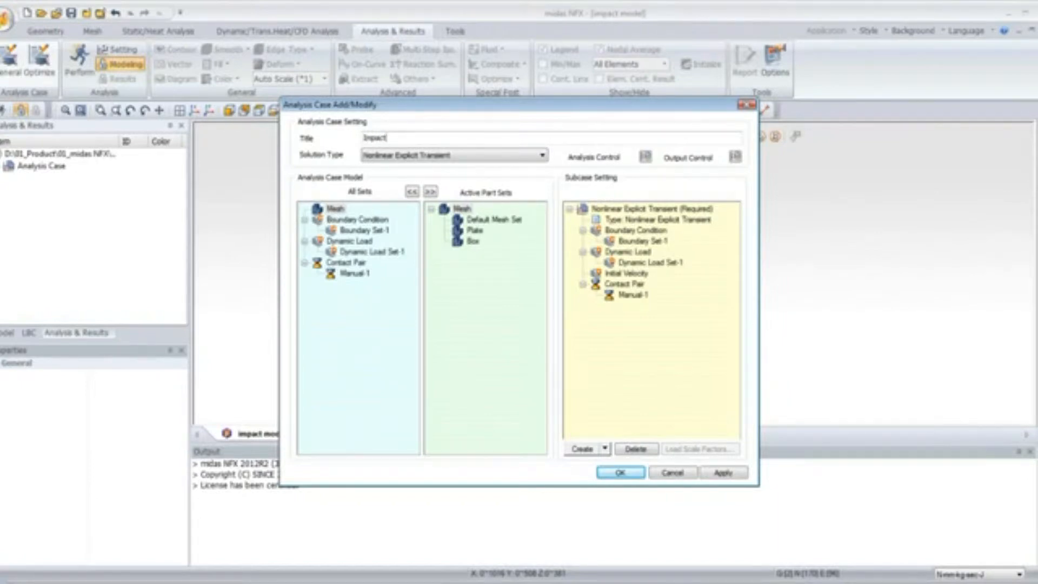
Set the subcase analysis control to a 0.2 sec time duration with output requested by time intervals
{"action": "left_click", "coordinate": [637, 210]}
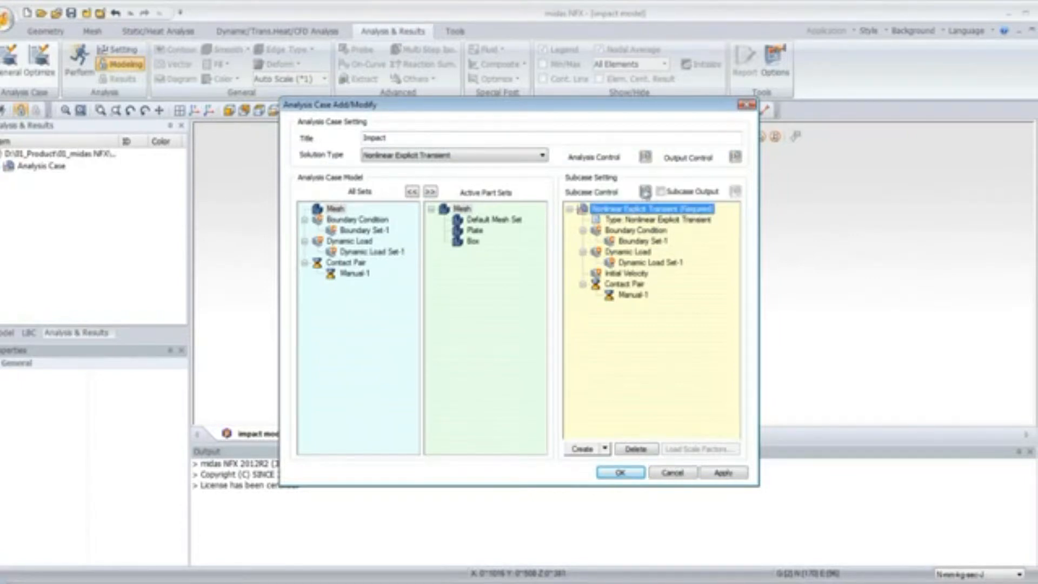
{"action": "left_click", "coordinate": [645, 193]}
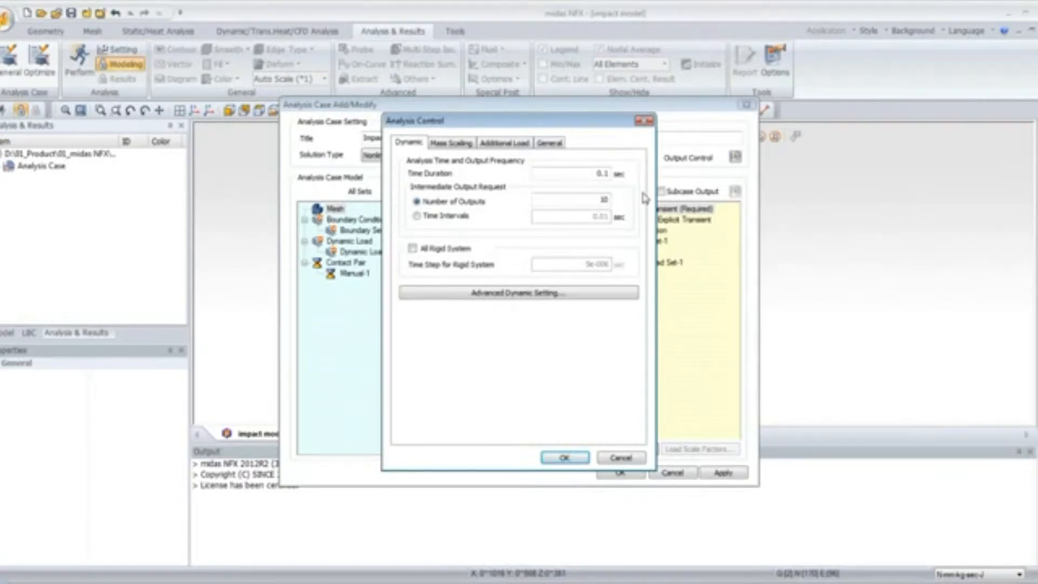
{"action": "left_click_drag", "start_coordinate": [591, 174], "coordinate": [627, 174]}
{"action": "type", "text": "0"}
{"action": "left_click", "coordinate": [417, 216]}
{"action": "left_click_drag", "start_coordinate": [574, 217], "coordinate": [616, 222]}
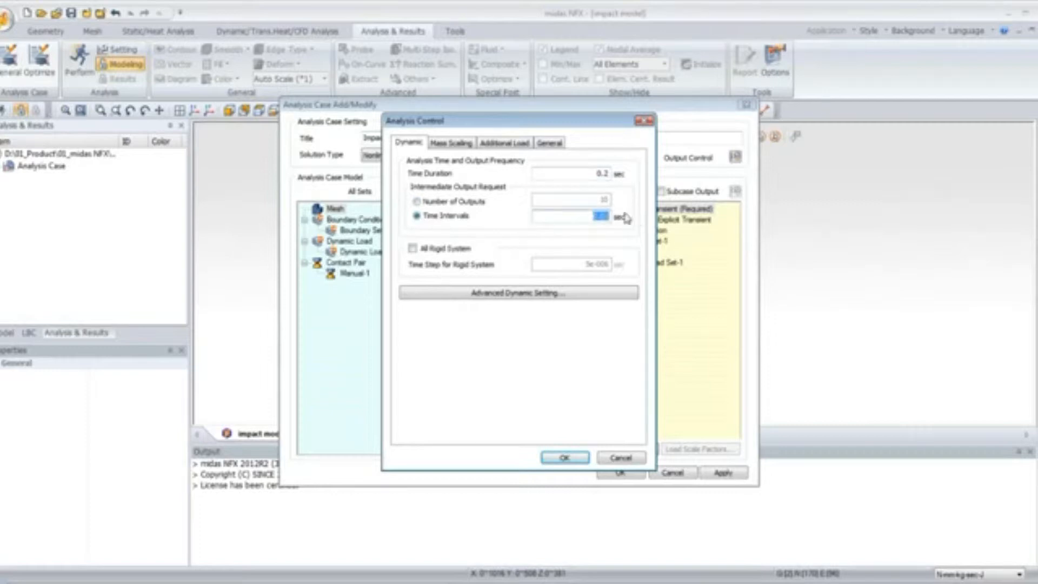
{"action": "type", "text": "0.0005"}
{"action": "left_click", "coordinate": [564, 458]}
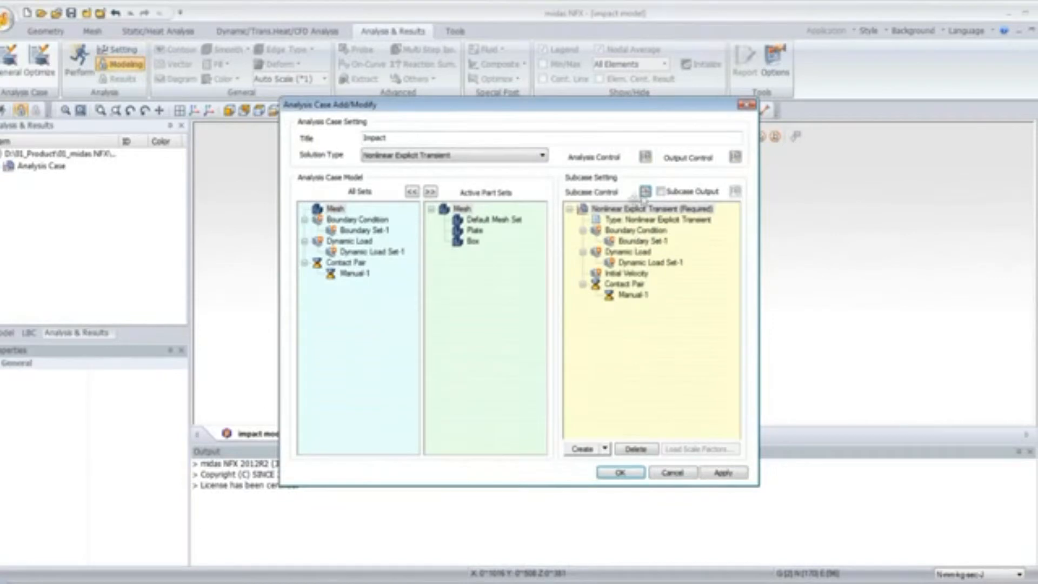
Move Dynamic Load Set-1 under the subcase's Initial Velocity entry and create the analysis case
{"action": "left_click", "coordinate": [641, 264]}
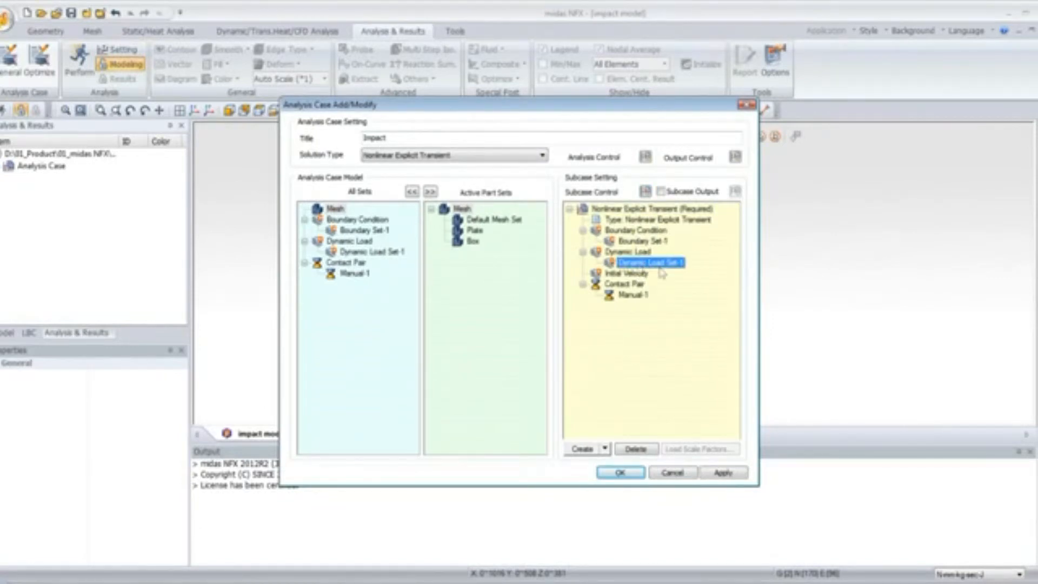
{"action": "left_click_drag", "start_coordinate": [643, 265], "coordinate": [636, 273]}
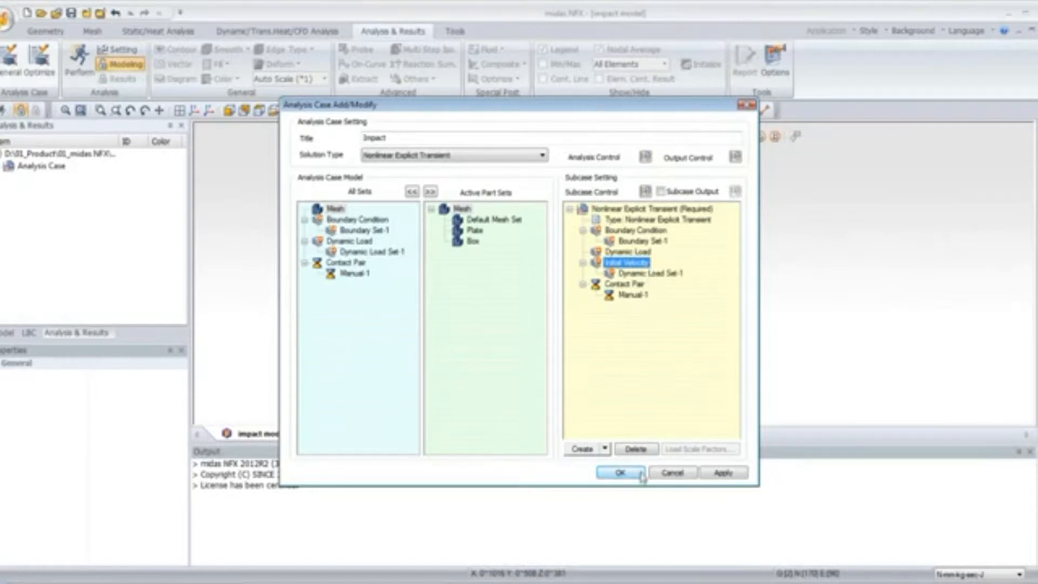
{"action": "left_click", "coordinate": [621, 473]}
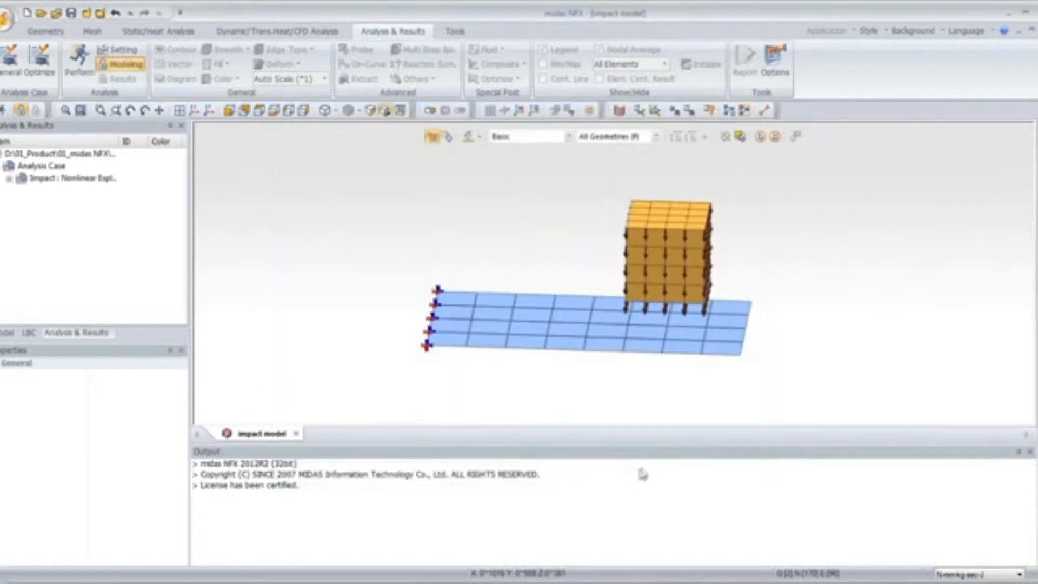
Run the solver for the Impact analysis case
{"action": "left_click", "coordinate": [79, 58]}
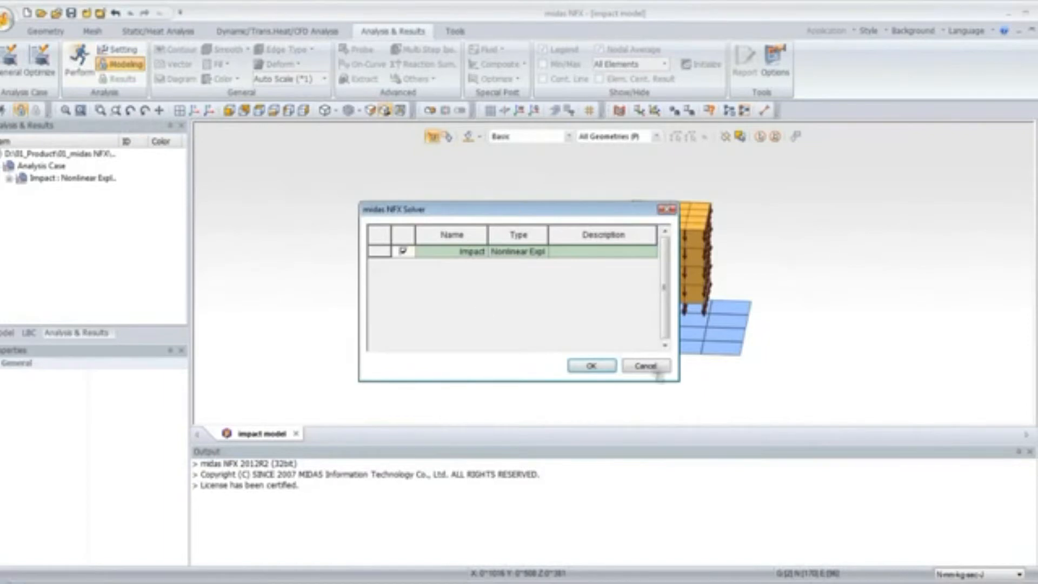
{"action": "left_click", "coordinate": [591, 367]}
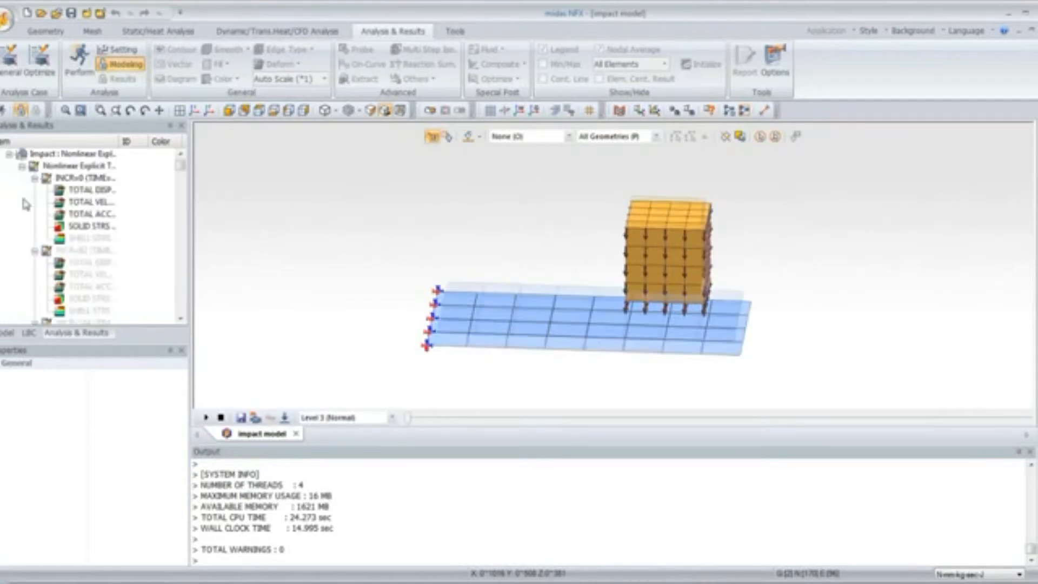
Display the total displacement contour at the first increment with the deformation scale set to Real
{"action": "double_click", "coordinate": [102, 192]}
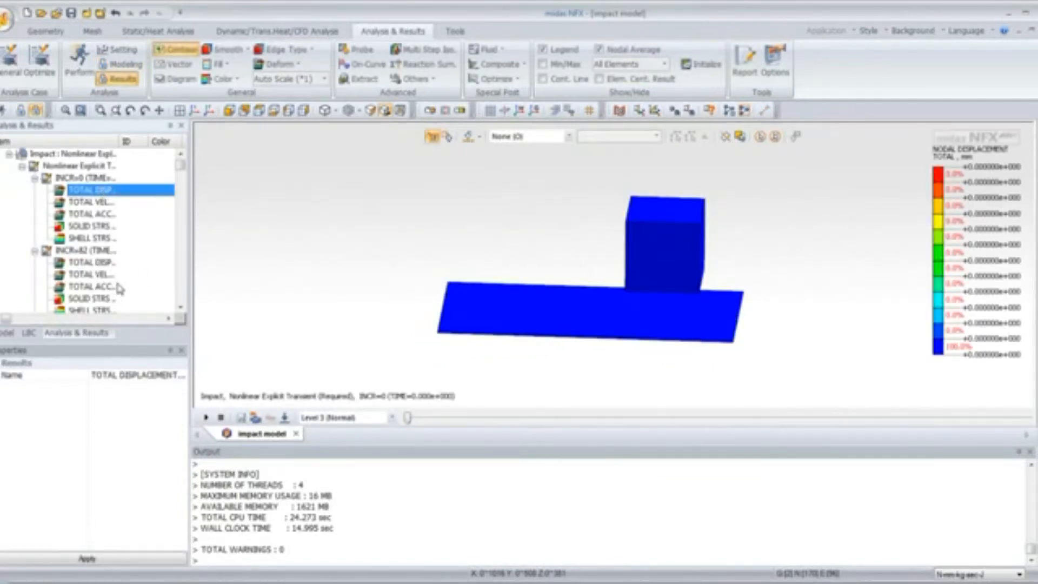
{"action": "left_click", "coordinate": [325, 79]}
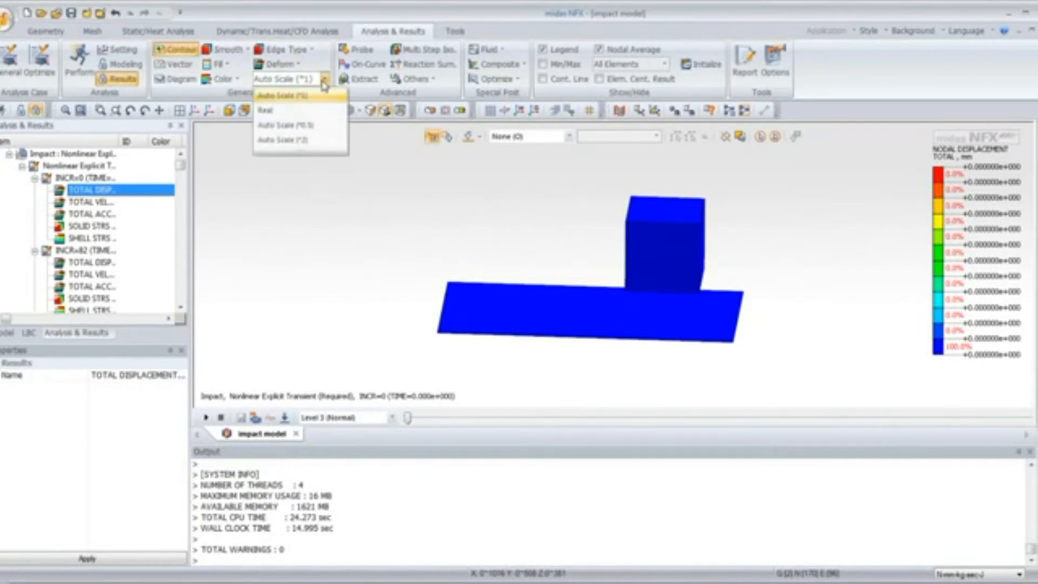
{"action": "left_click", "coordinate": [307, 111]}
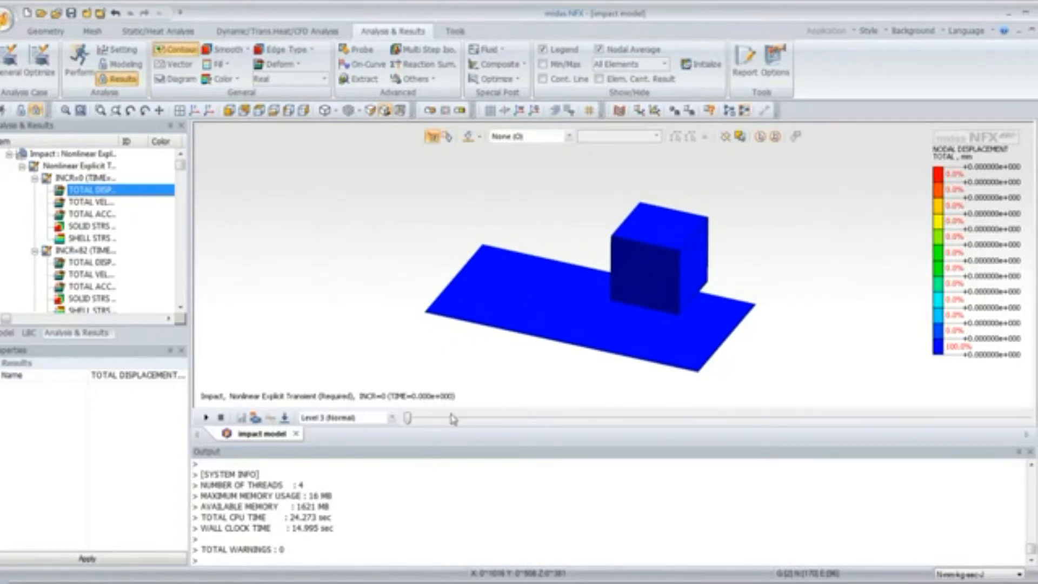
Step through the time increments and orbit the deformed model to examine the impact response
{"action": "left_click_drag", "start_coordinate": [409, 421], "coordinate": [1030, 472]}
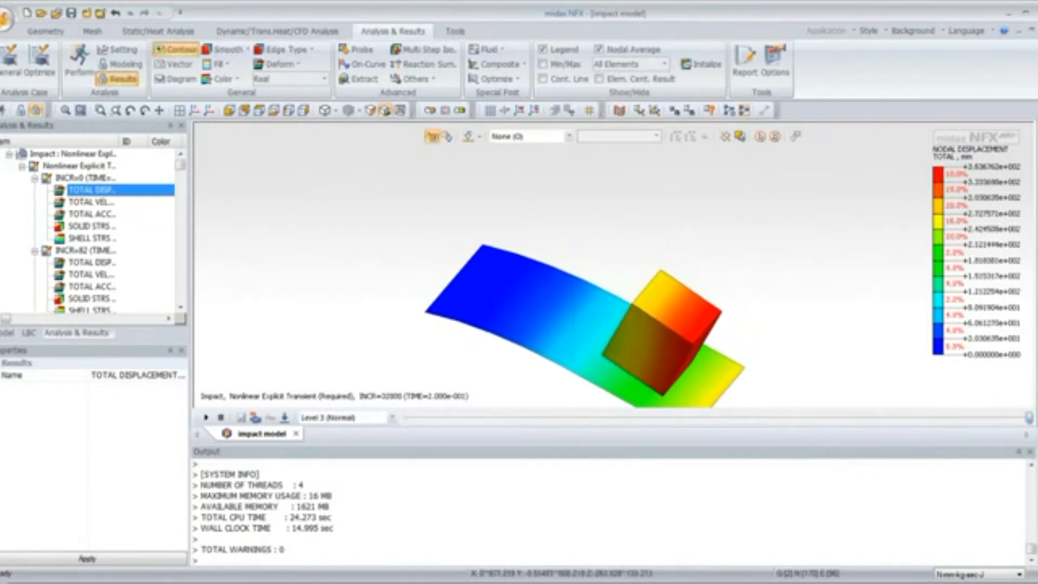
{"action": "middle_click_drag", "start_coordinate": [758, 303], "coordinate": [727, 249]}
{"action": "scroll", "coordinate": [534, 256], "scroll_direction": "up", "scroll_amount": 2}
{"action": "middle_click_drag", "start_coordinate": [537, 260], "coordinate": [537, 275]}
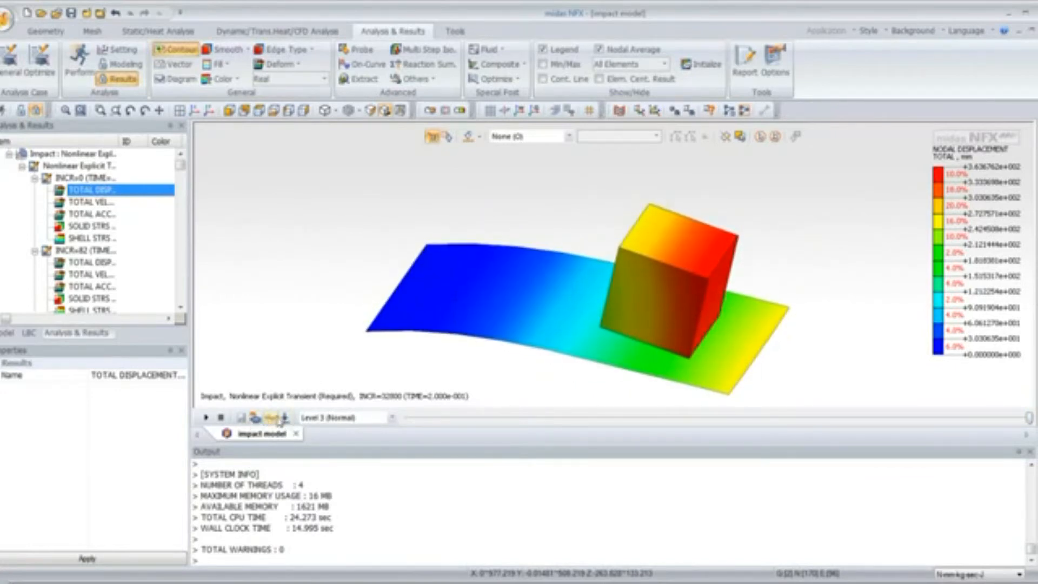
{"action": "left_click", "coordinate": [206, 418]}
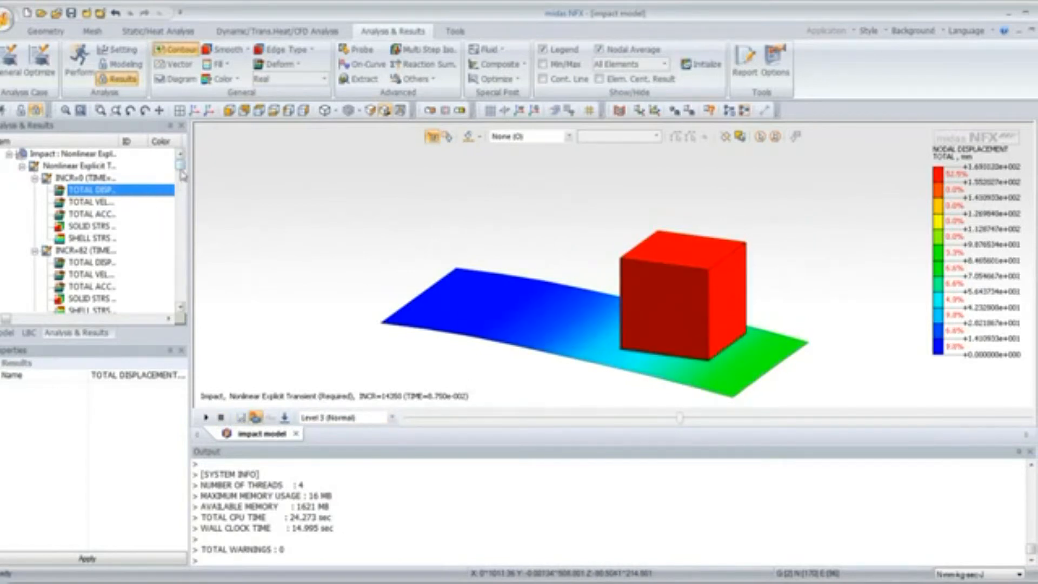
Switch to a front view and show the solid von Mises stress contour at increment 12792
{"action": "left_click_drag", "start_coordinate": [181, 166], "coordinate": [181, 217]}
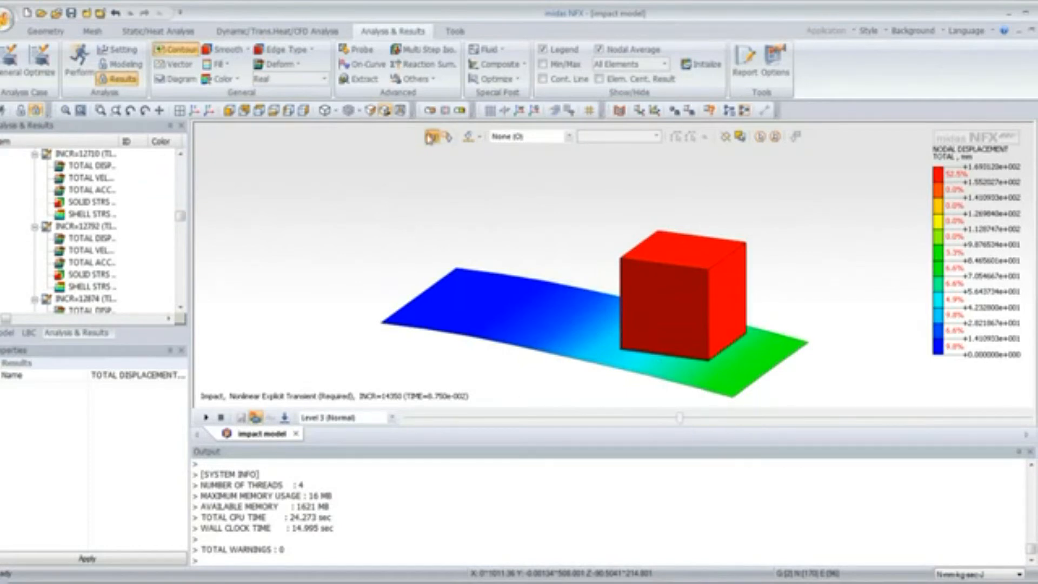
{"action": "left_click", "coordinate": [230, 111]}
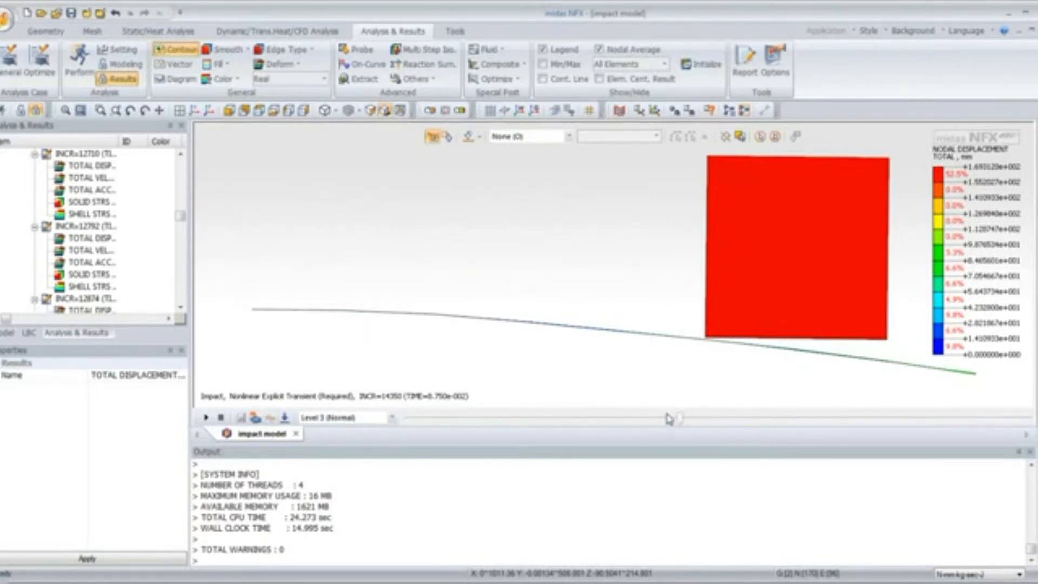
{"action": "left_click", "coordinate": [84, 240]}
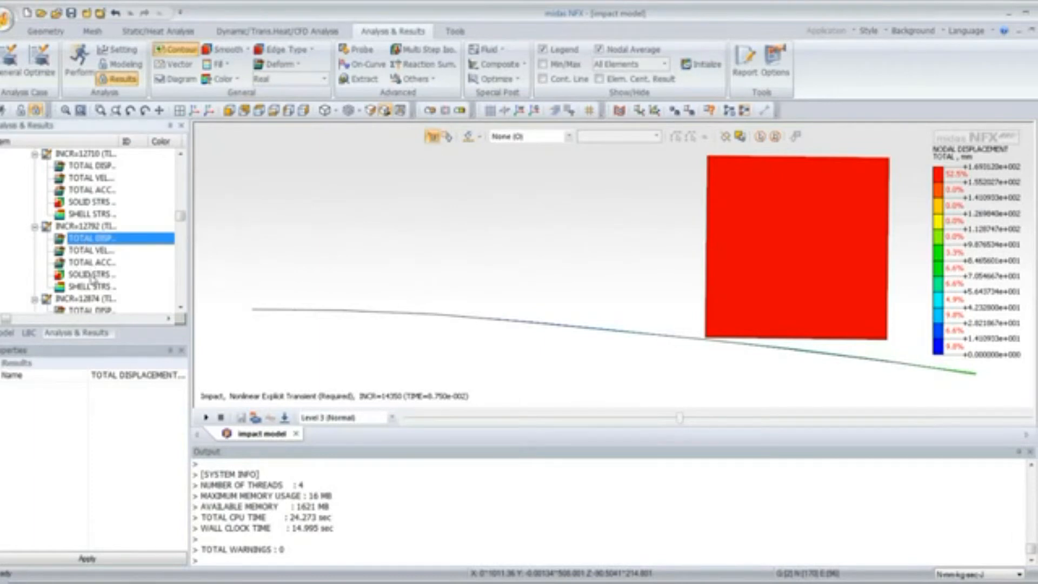
{"action": "left_click", "coordinate": [92, 275]}
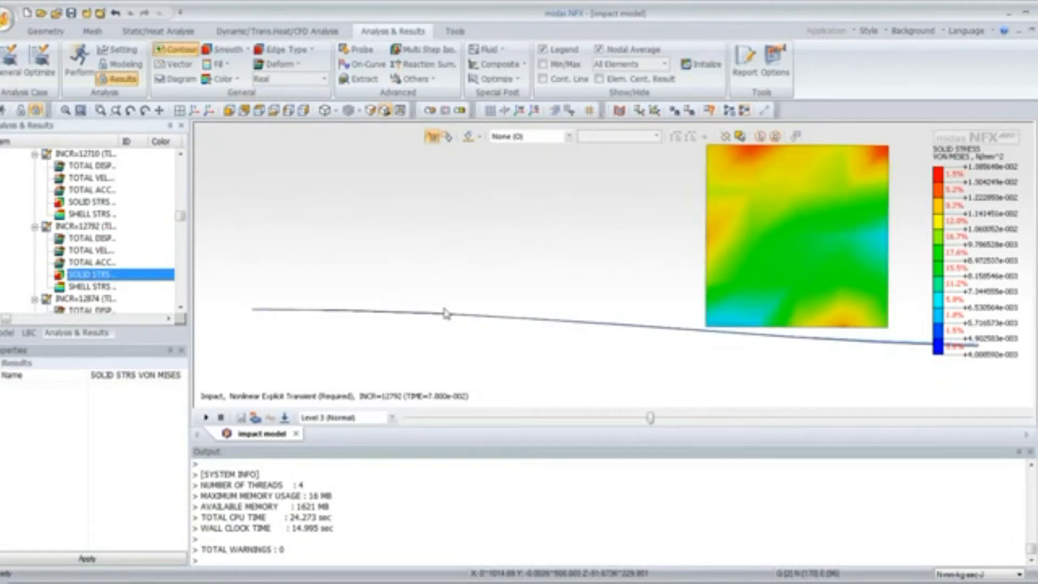
Scrub the time slider and orbit the model to examine the block's stress distribution
{"action": "left_click_drag", "start_coordinate": [650, 416], "coordinate": [604, 418]}
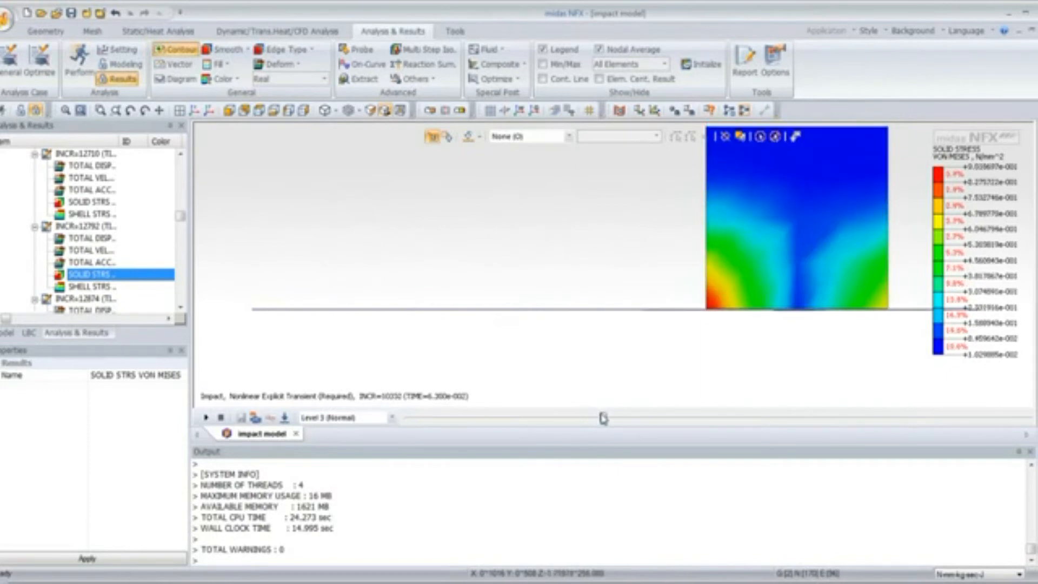
{"action": "middle_click_drag", "start_coordinate": [639, 277], "coordinate": [550, 252]}
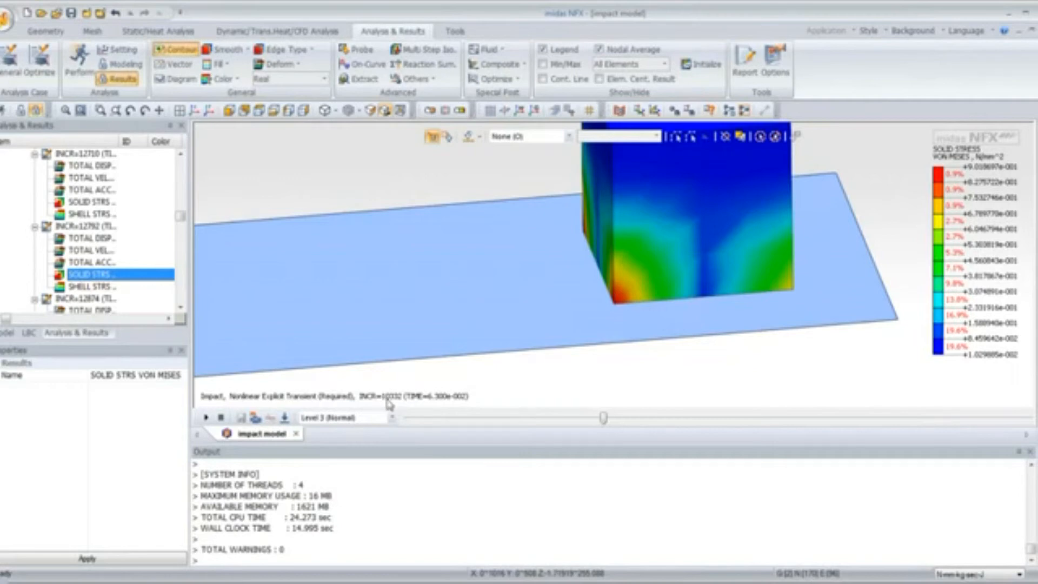
{"action": "middle_click_drag", "start_coordinate": [566, 322], "coordinate": [620, 213]}
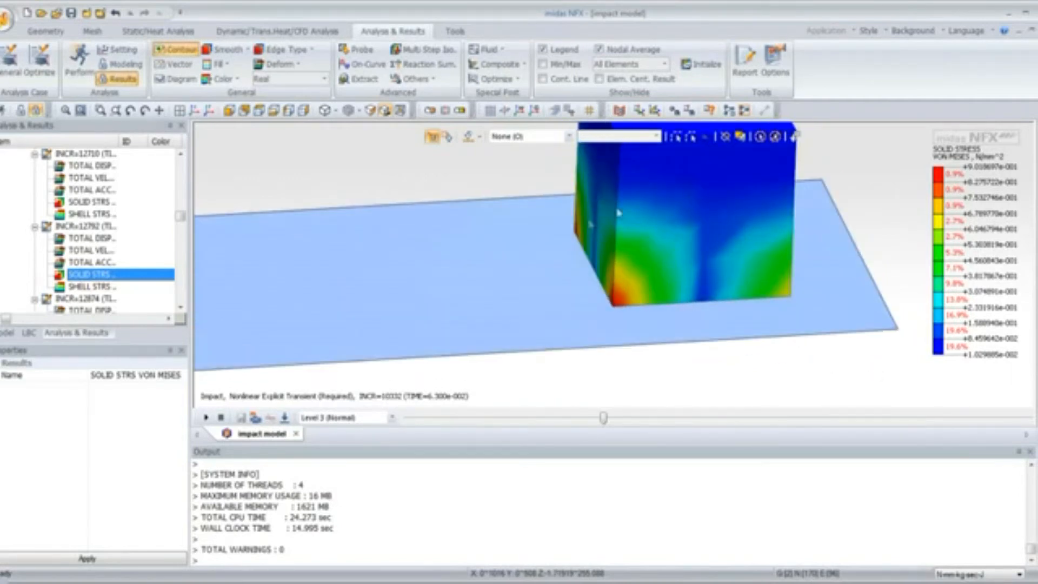
{"action": "middle_click_drag", "start_coordinate": [686, 237], "coordinate": [438, 259]}
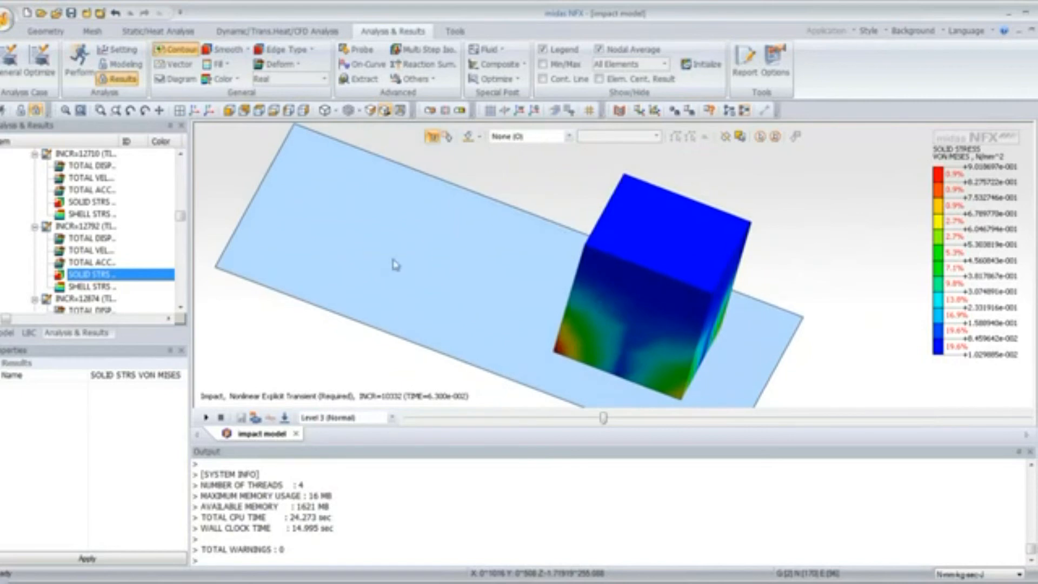
{"action": "middle_click_drag", "start_coordinate": [673, 254], "coordinate": [671, 236]}
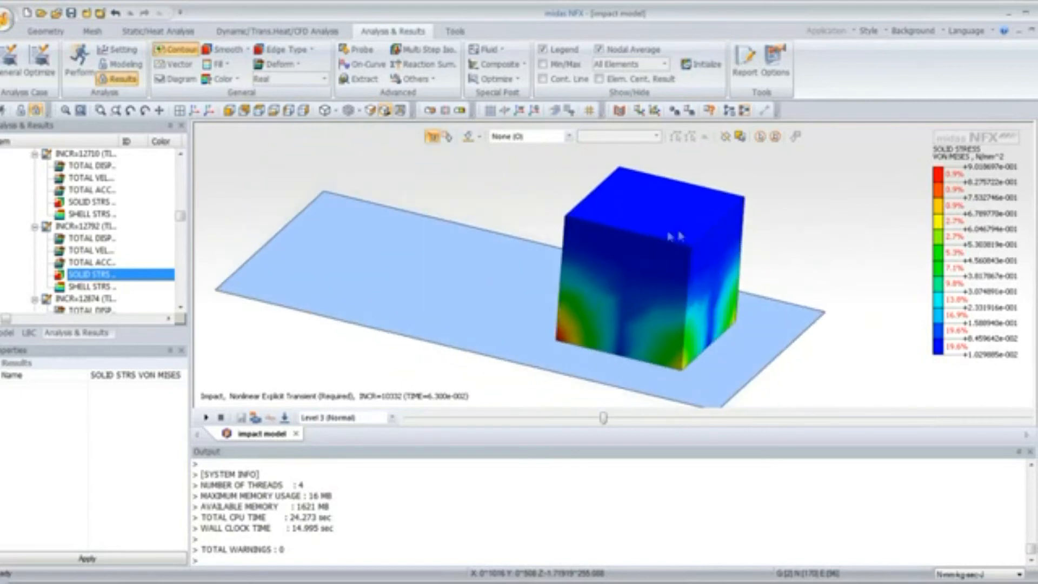
Compare total velocity, total acceleration and shell von Mises stress contours at increment 10332
{"action": "left_click", "coordinate": [96, 287]}
{"action": "mouse_move", "coordinate": [182, 224]}
{"action": "left_mouse_down"}
{"action": "mouse_move", "coordinate": [181, 192]}
{"action": "mouse_move", "coordinate": [171, 219]}
{"action": "left_mouse_up"}
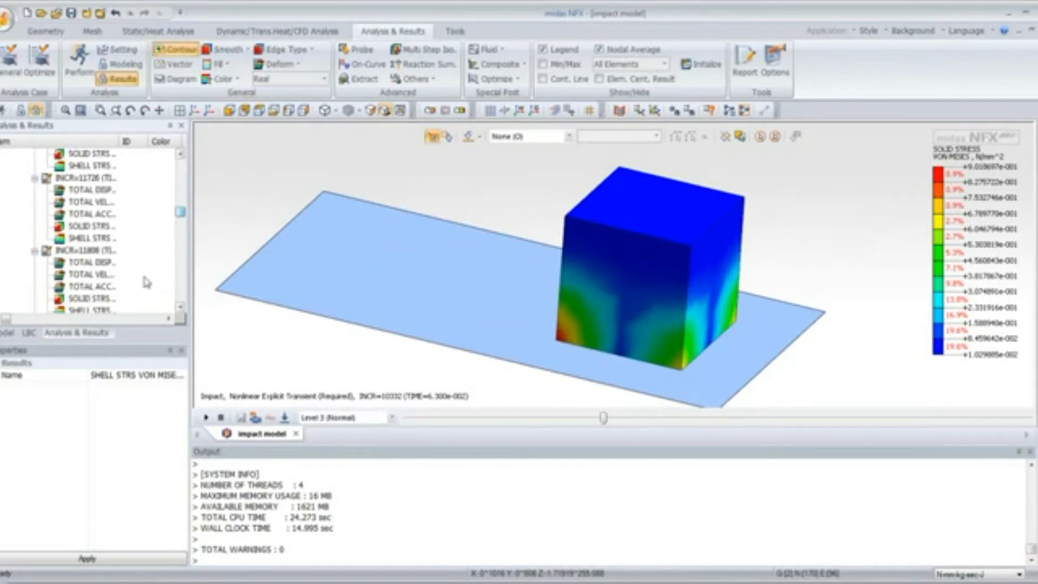
{"action": "left_click", "coordinate": [182, 157]}
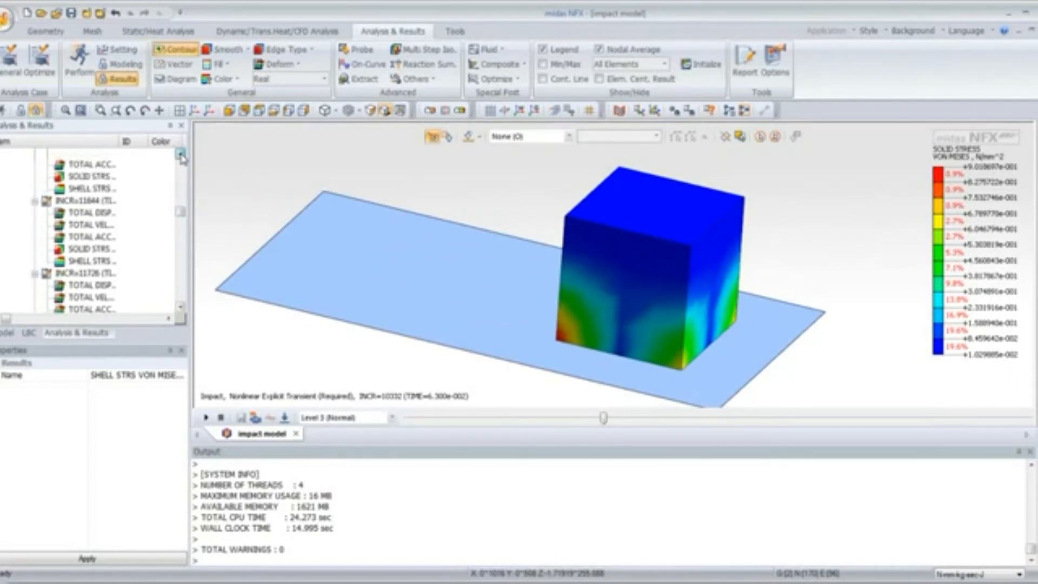
{"action": "left_click_drag", "start_coordinate": [182, 217], "coordinate": [184, 213]}
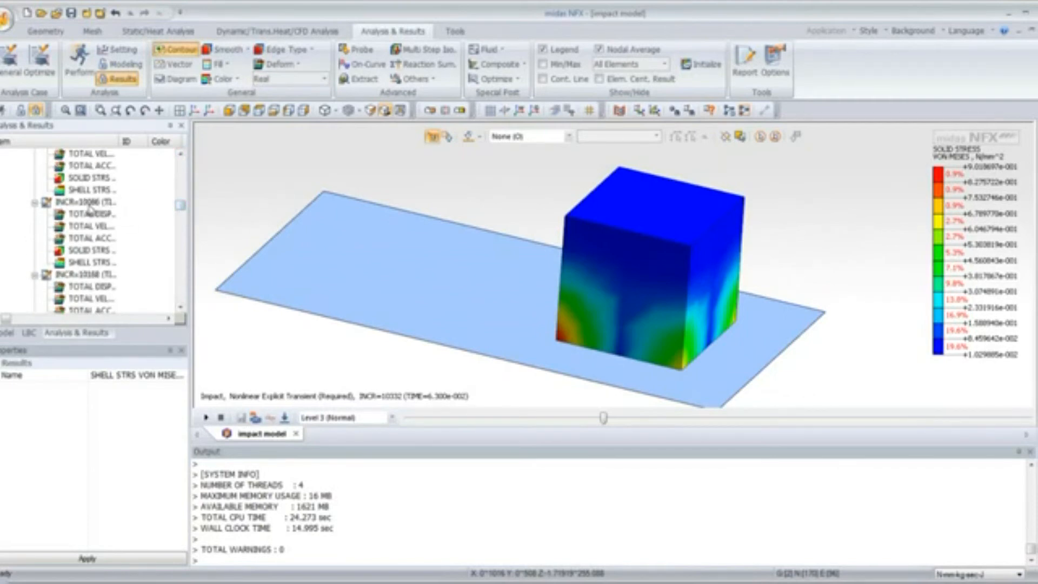
{"action": "scroll", "coordinate": [91, 211], "scroll_direction": "down", "scroll_amount": 4}
{"action": "left_click", "coordinate": [89, 239]}
{"action": "left_click", "coordinate": [92, 263]}
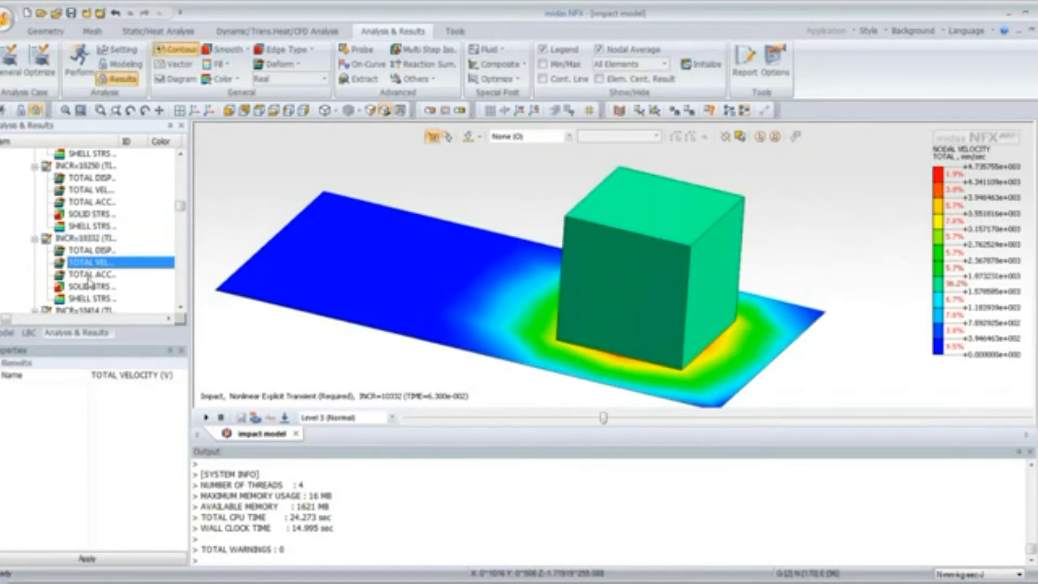
{"action": "left_click", "coordinate": [90, 275]}
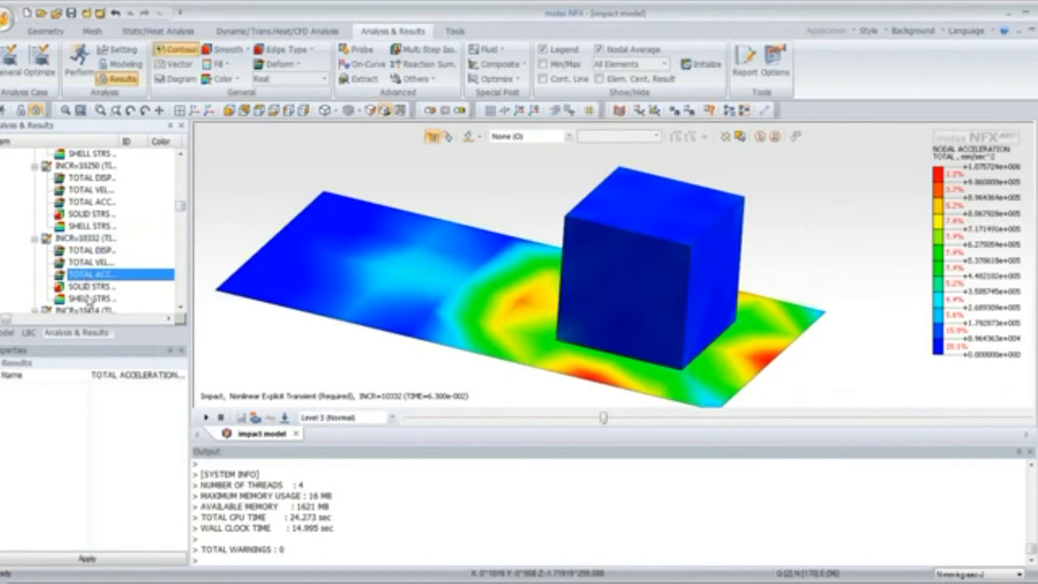
{"action": "left_click", "coordinate": [91, 299]}
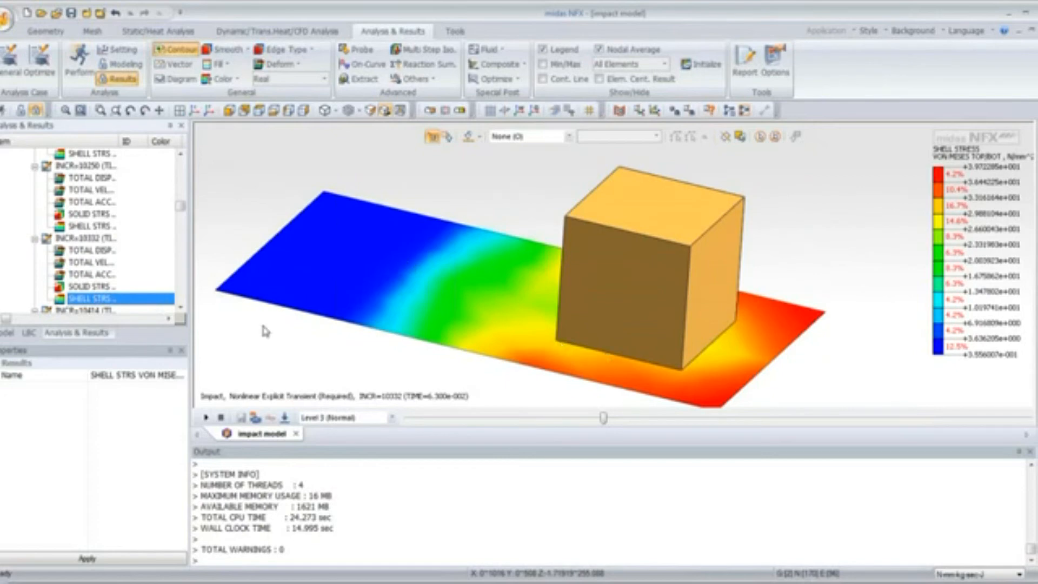
Display the solid von Mises stress, total displacement, total velocity and total acceleration contours in turn at increment 10332
{"action": "left_click", "coordinate": [98, 287]}
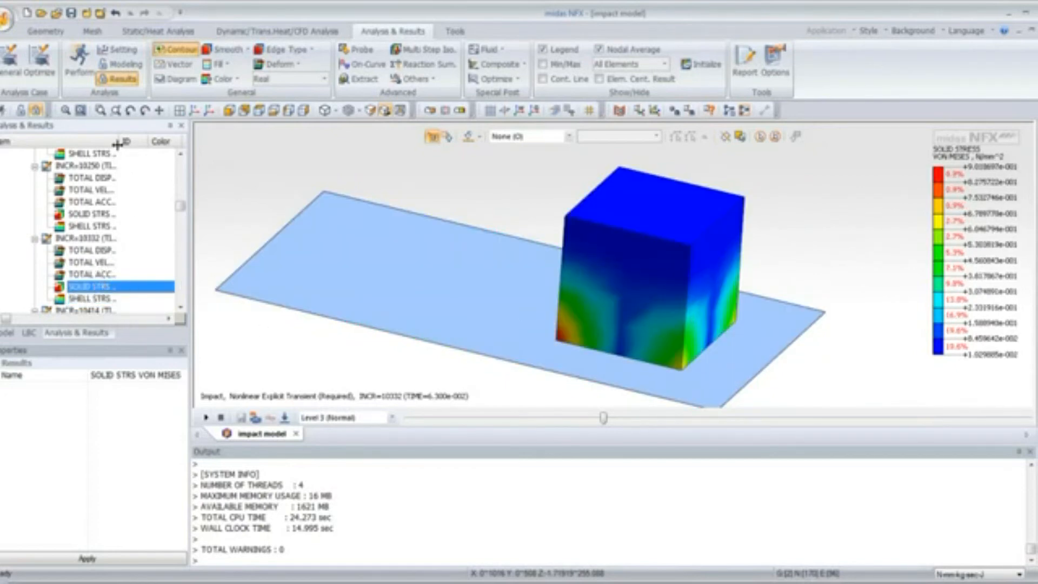
{"action": "left_click_drag", "start_coordinate": [118, 142], "coordinate": [149, 142]}
{"action": "left_click", "coordinate": [117, 253]}
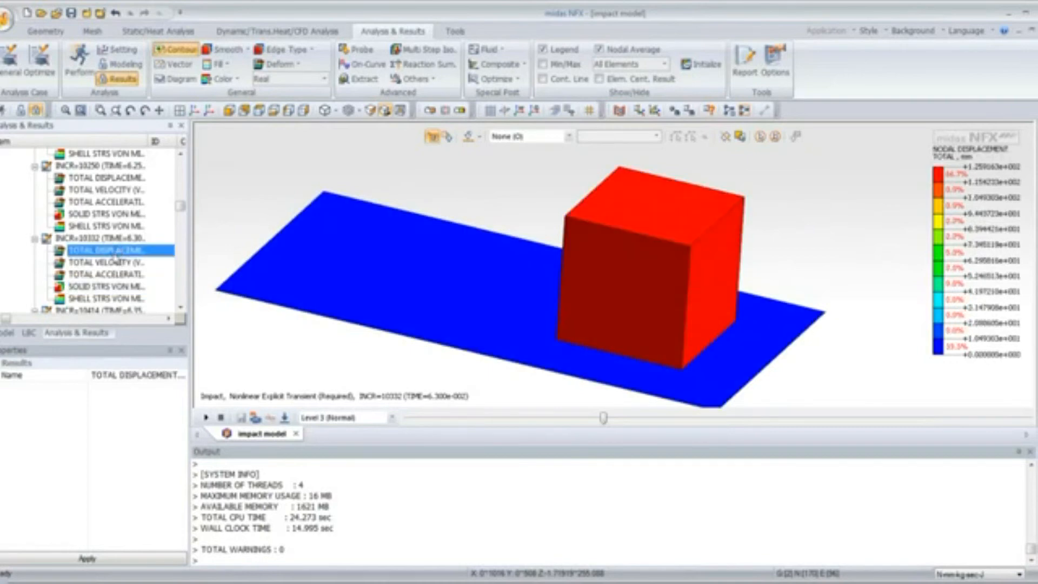
{"action": "left_click", "coordinate": [112, 263]}
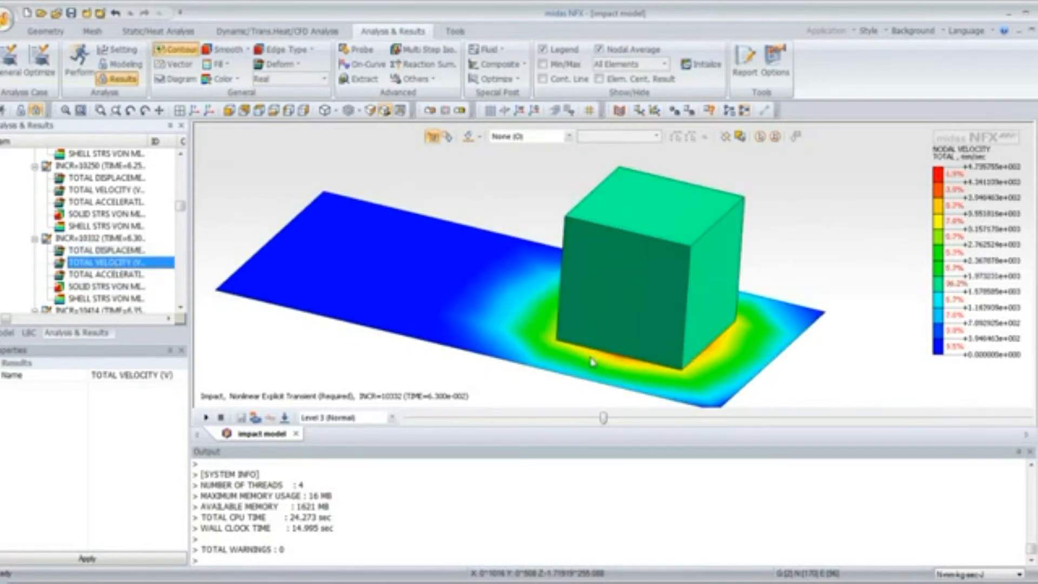
{"action": "left_click", "coordinate": [101, 276]}
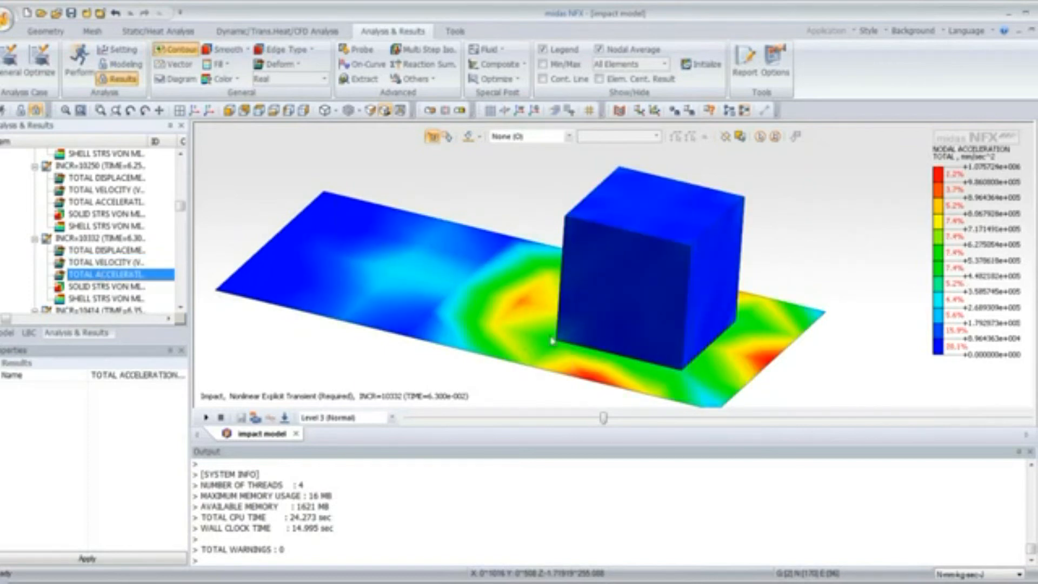
Open Insert Analysis Results for increment 10332, browse the velocity, solid stress and shell stress result lists, and cancel
{"action": "left_click", "coordinate": [111, 239]}
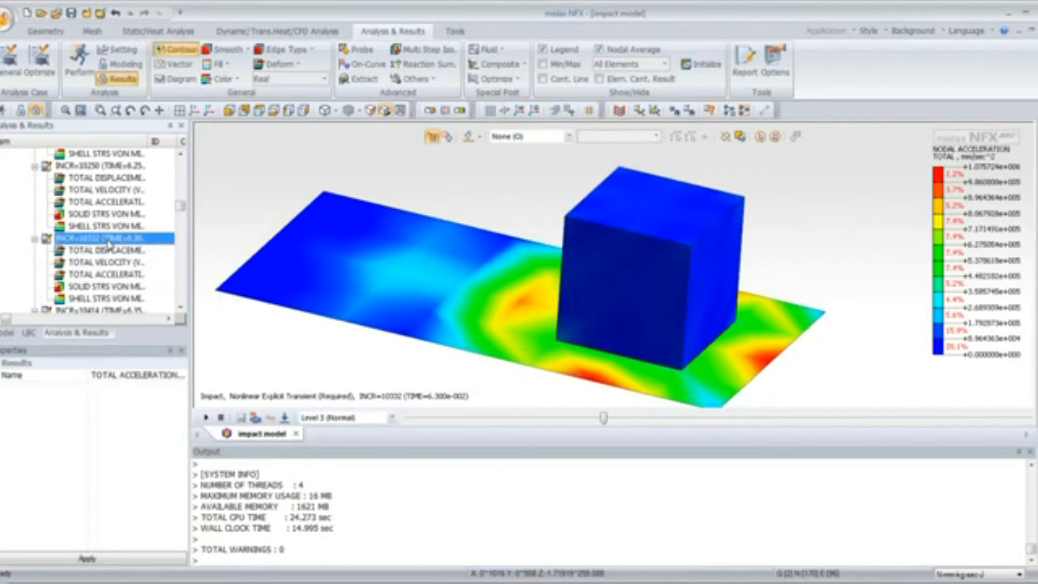
{"action": "right_click", "coordinate": [110, 240]}
{"action": "left_click", "coordinate": [130, 248]}
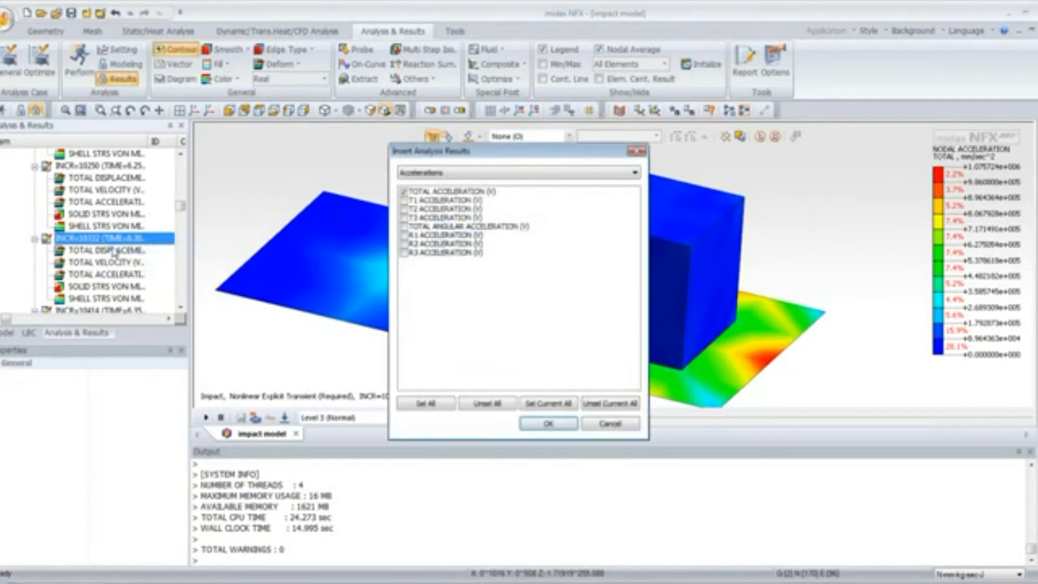
{"action": "left_click", "coordinate": [470, 173]}
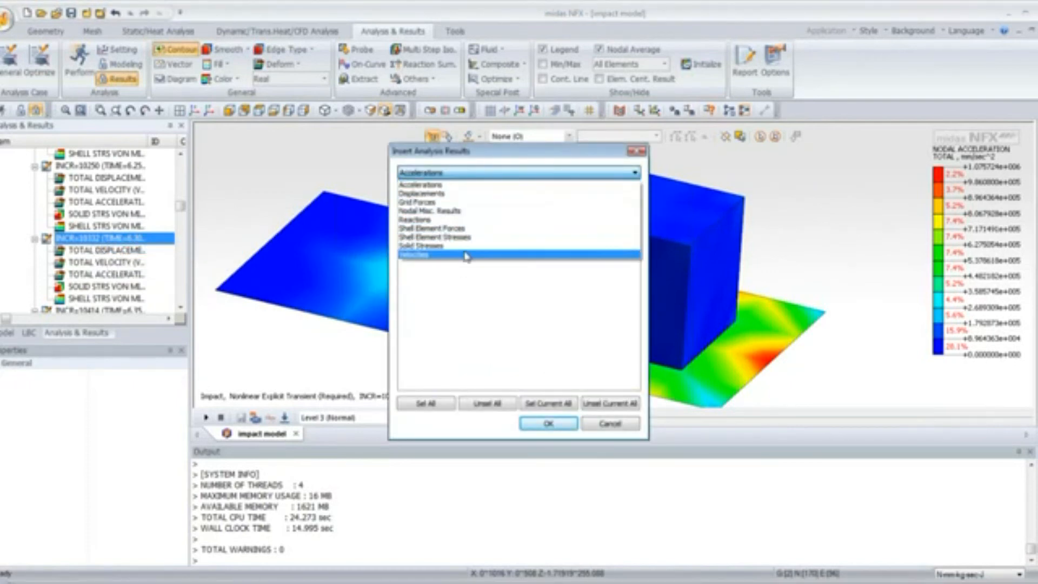
{"action": "left_click", "coordinate": [460, 246]}
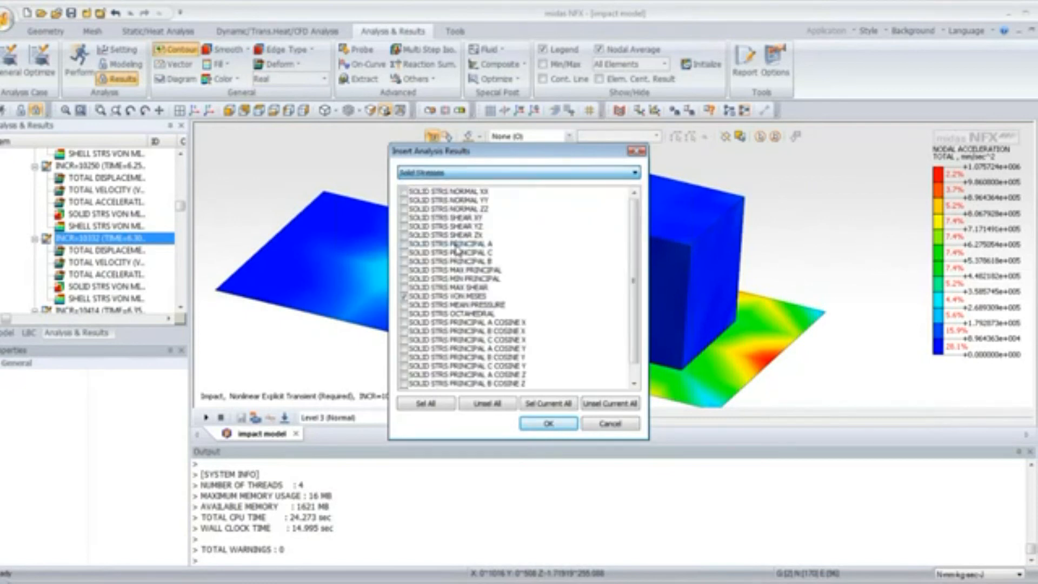
{"action": "scroll", "coordinate": [635, 249], "scroll_direction": "down", "scroll_amount": 1}
{"action": "left_click", "coordinate": [522, 173]}
{"action": "left_click", "coordinate": [498, 238]}
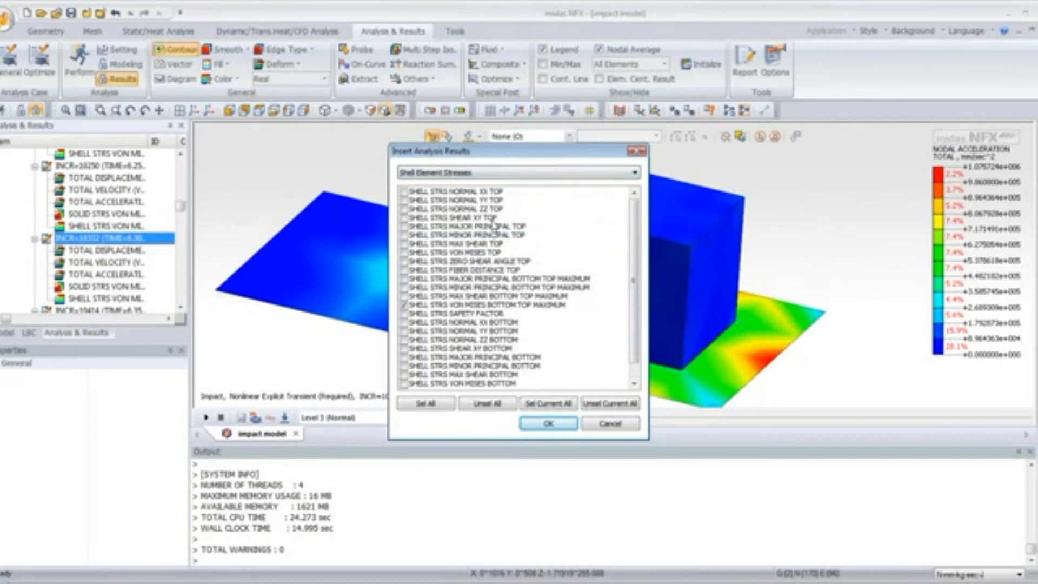
{"action": "left_click", "coordinate": [609, 423]}
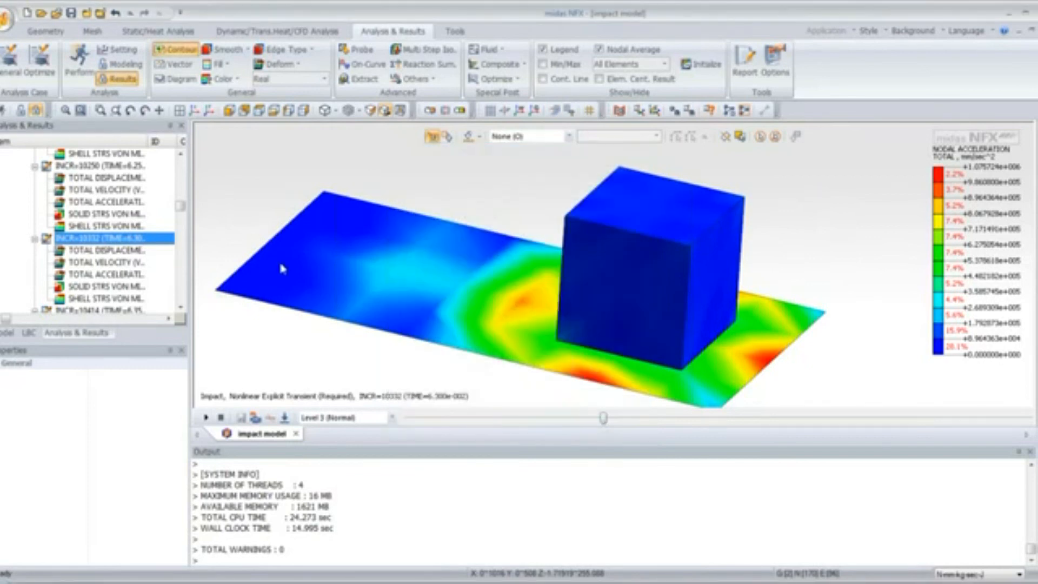